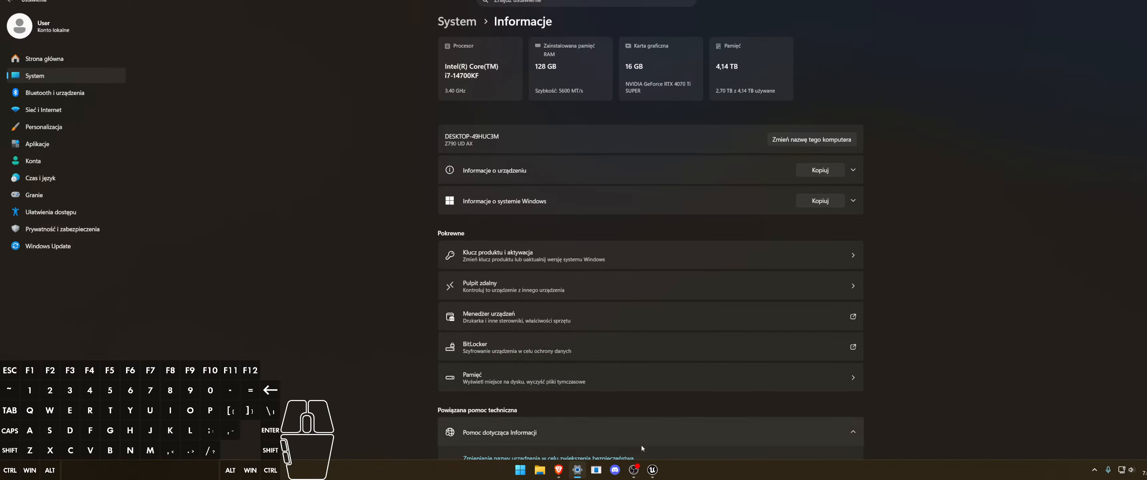
Step: Open MSI Afterburner to check the graphics card's clocks and temperature, and minimize it
{"action": "left_click", "coordinate": [1098, 476]}
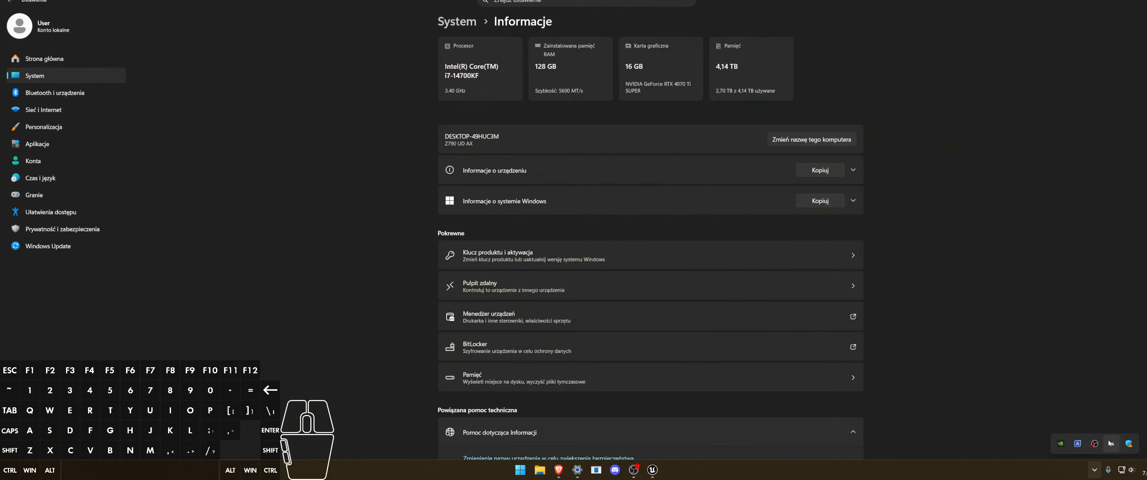
{"action": "left_click", "coordinate": [1111, 443]}
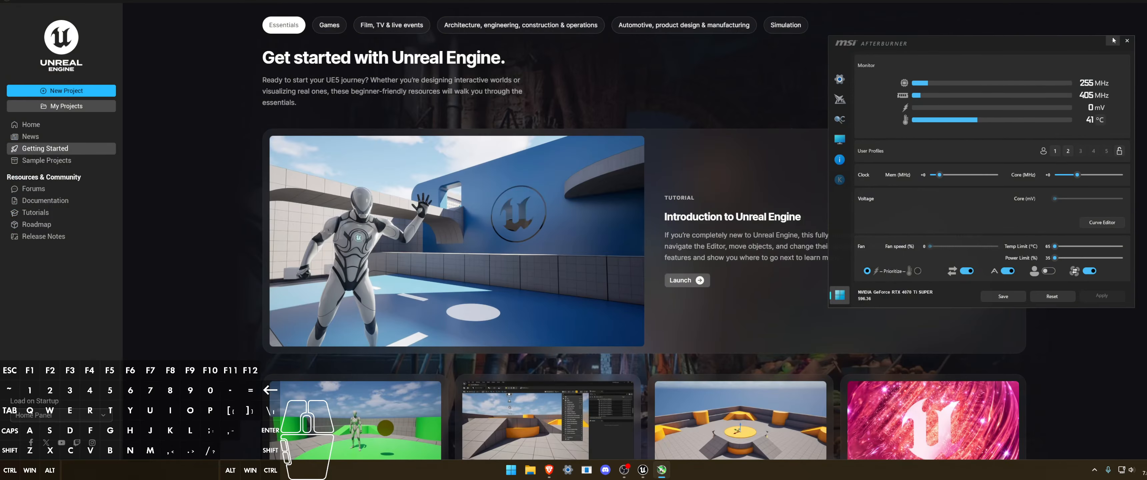
{"action": "left_click", "coordinate": [1113, 41]}
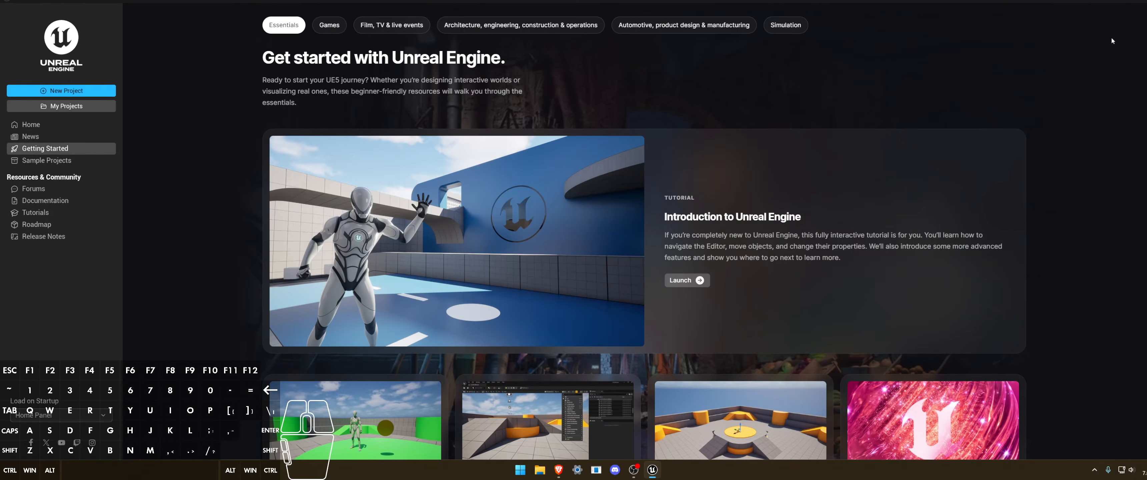
Step: Create a new Games project from the Blank template as C++, named MyasgaPatreon
{"action": "left_click", "coordinate": [84, 91]}
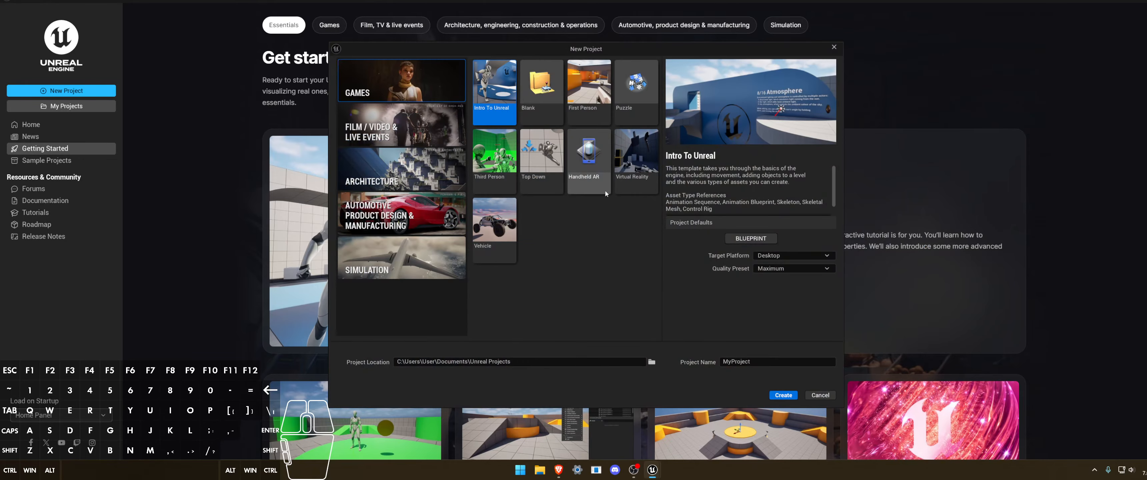
{"action": "left_click", "coordinate": [541, 89]}
{"action": "left_click", "coordinate": [785, 361]}
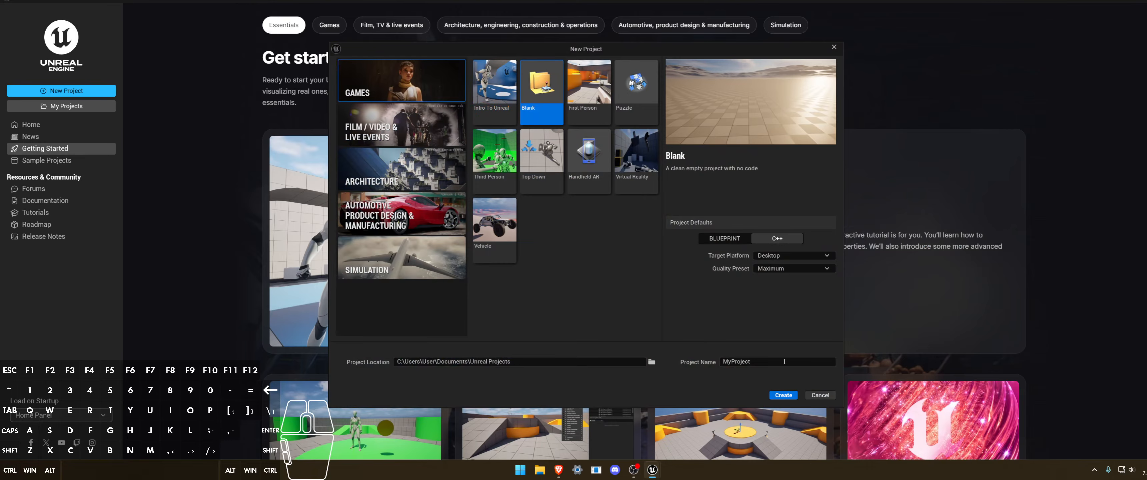
{"action": "left_click", "coordinate": [784, 361]}
{"action": "type", "text": "Myasga"}
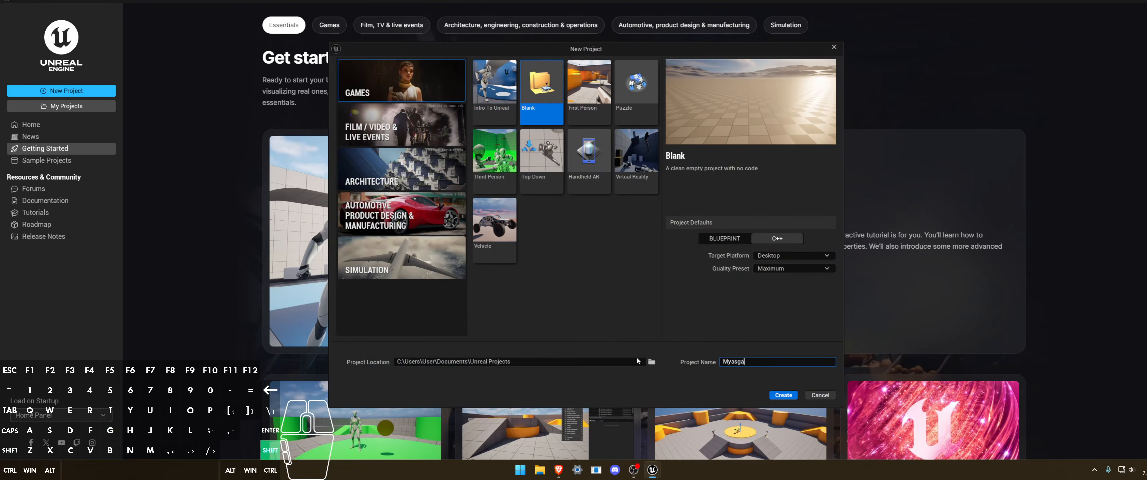
{"action": "type", "text": "Patreo"}
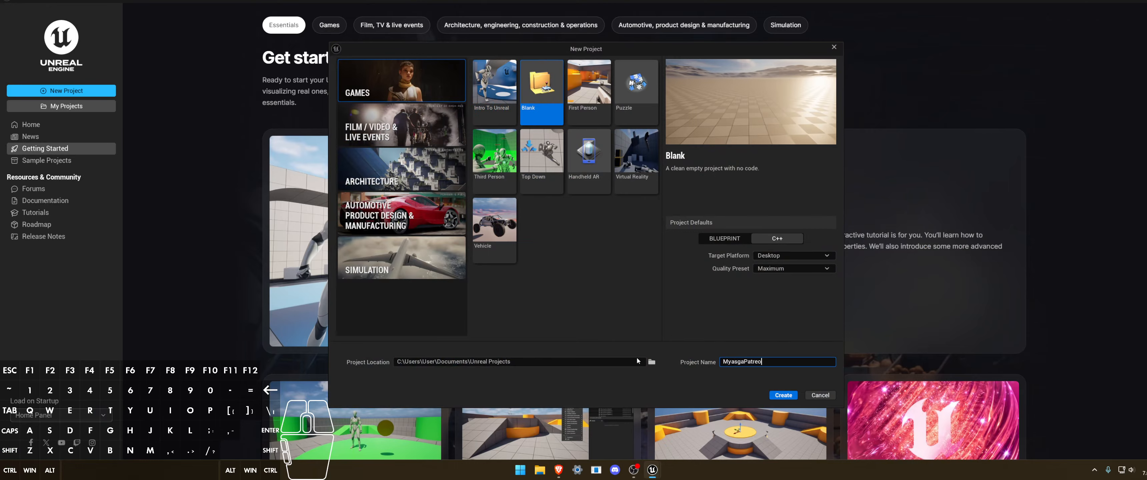
{"action": "type", "text": "n"}
{"action": "left_click", "coordinate": [786, 395]}
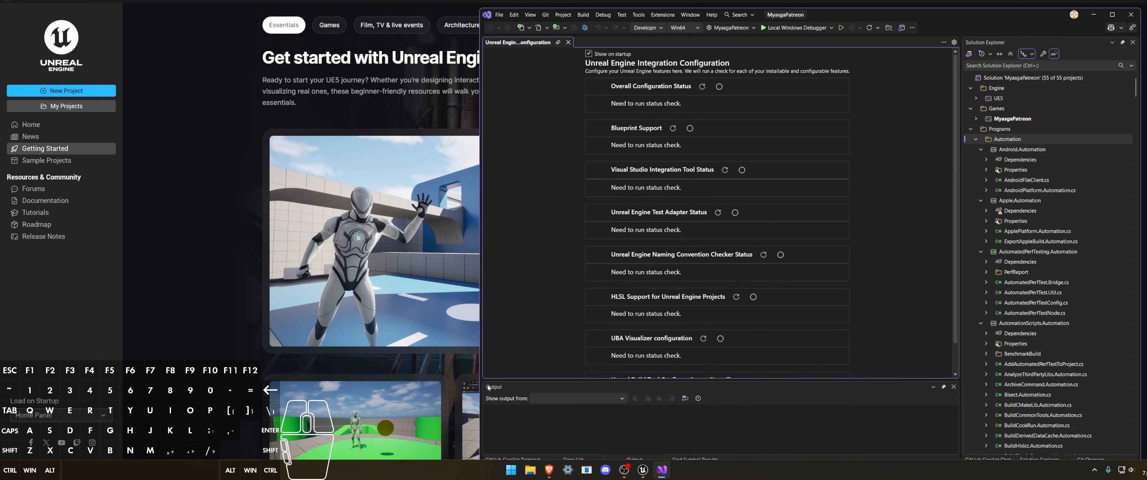
Step: Switch to the Epic Games Launcher and show the Unreal Engine library
{"action": "left_click", "coordinate": [512, 473]}
{"action": "type", "text": "e"}
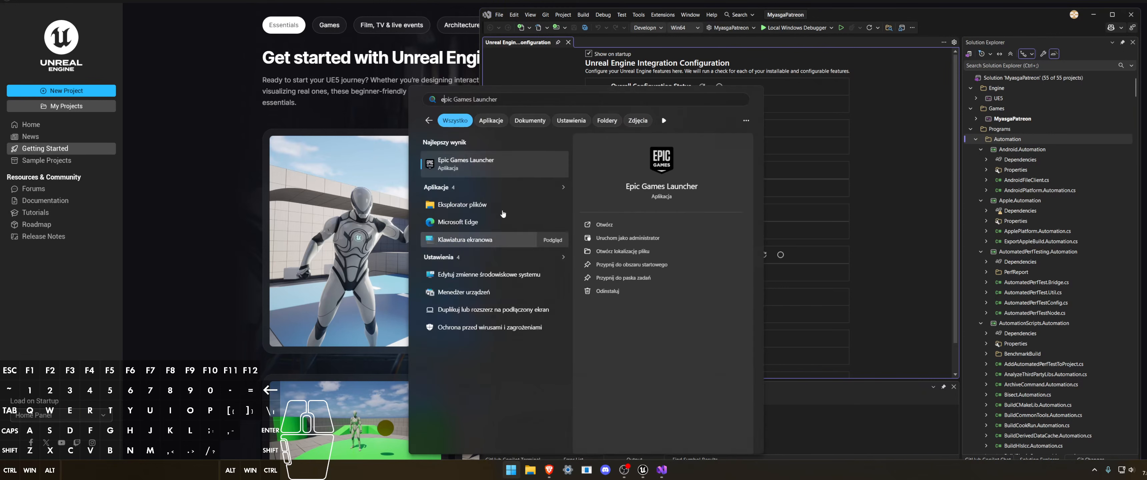
{"action": "left_click", "coordinate": [482, 177]}
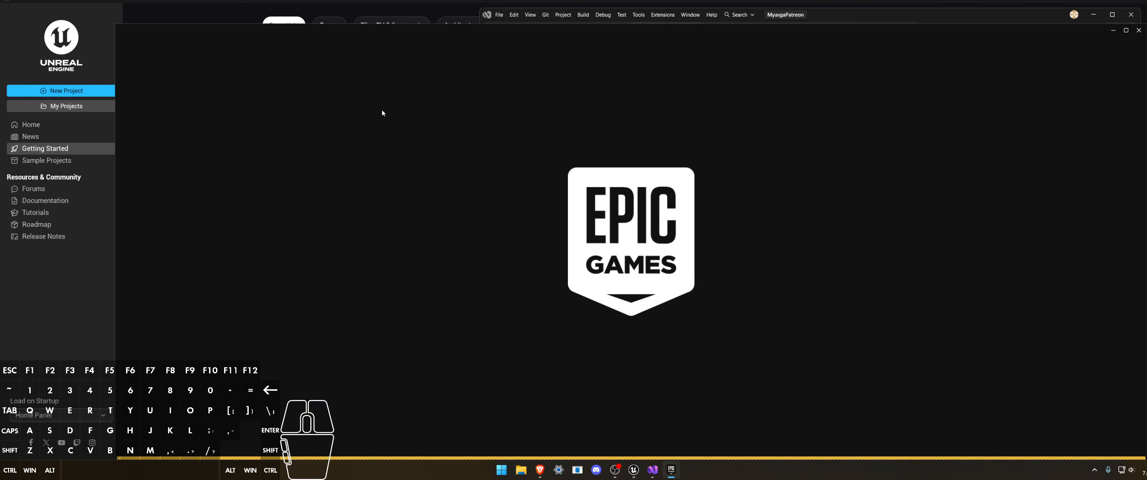
{"action": "left_click", "coordinate": [361, 56]}
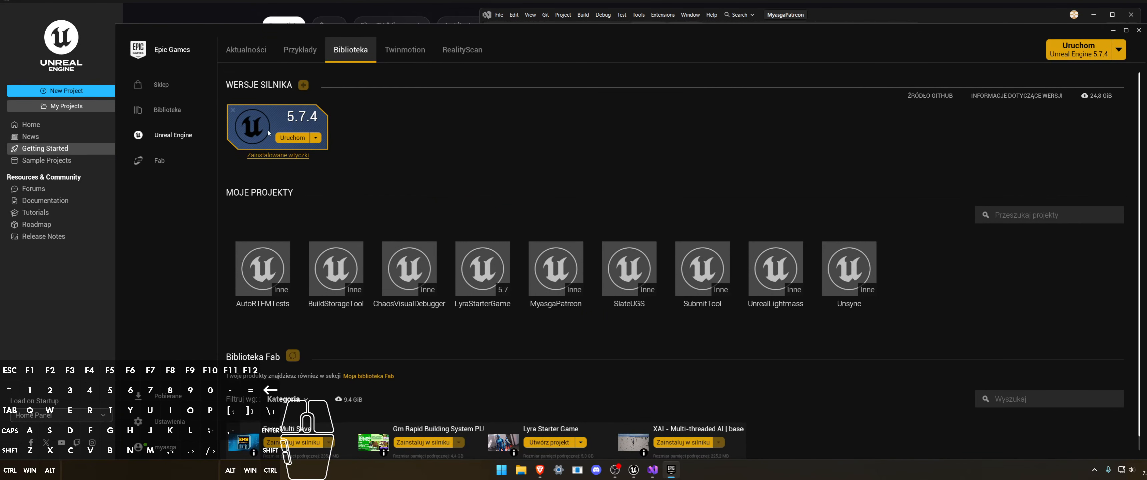
Step: Examine the installation options of Unreal Engine 5.7.4 and close them unchanged
{"action": "left_click", "coordinate": [316, 138]}
{"action": "left_click", "coordinate": [306, 150]}
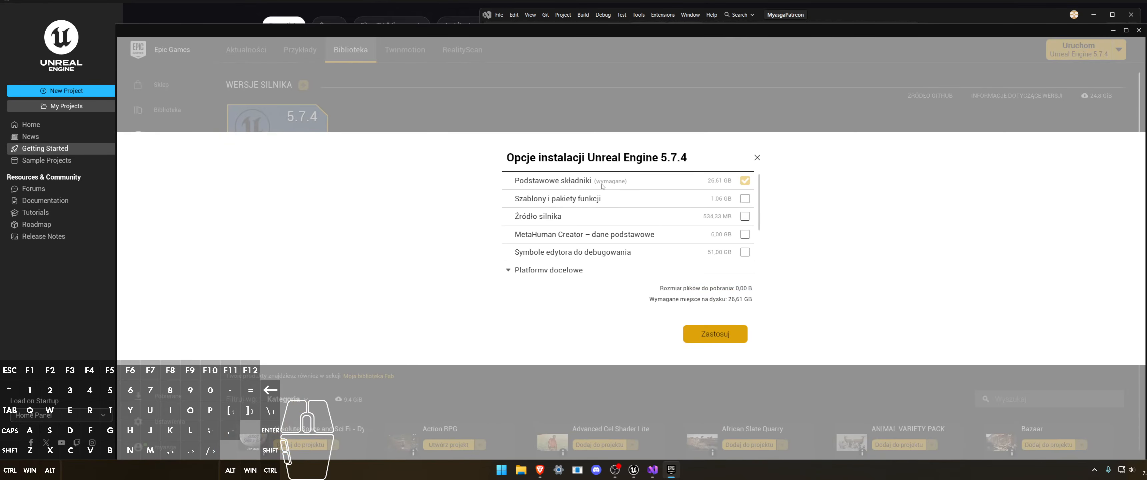
{"action": "left_click", "coordinate": [757, 158]}
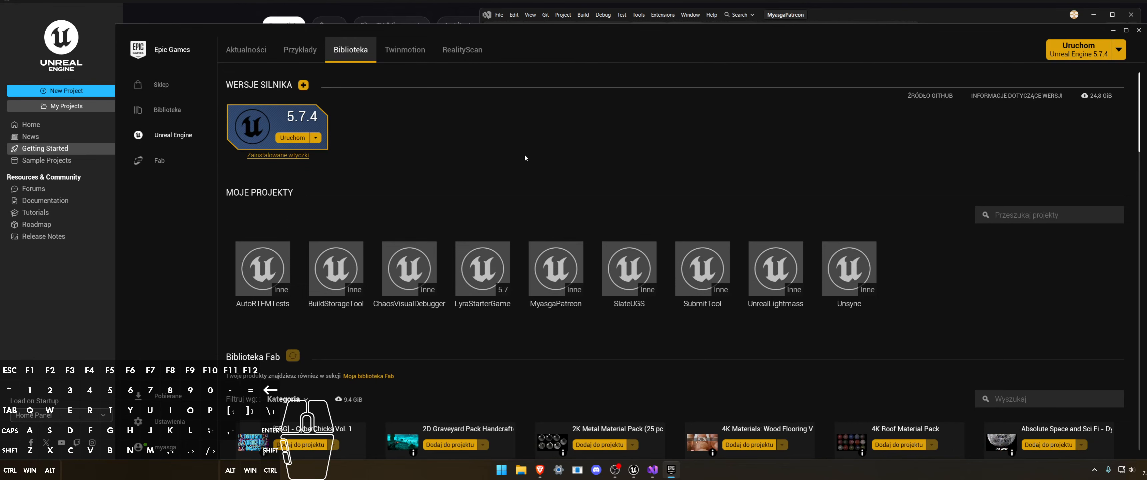
Step: Associate the .uproject files with the Epic Games Launcher
{"action": "scroll", "coordinate": [525, 158], "scroll_direction": "down", "scroll_amount": 2}
{"action": "scroll", "coordinate": [525, 154], "scroll_direction": "up", "scroll_amount": 2}
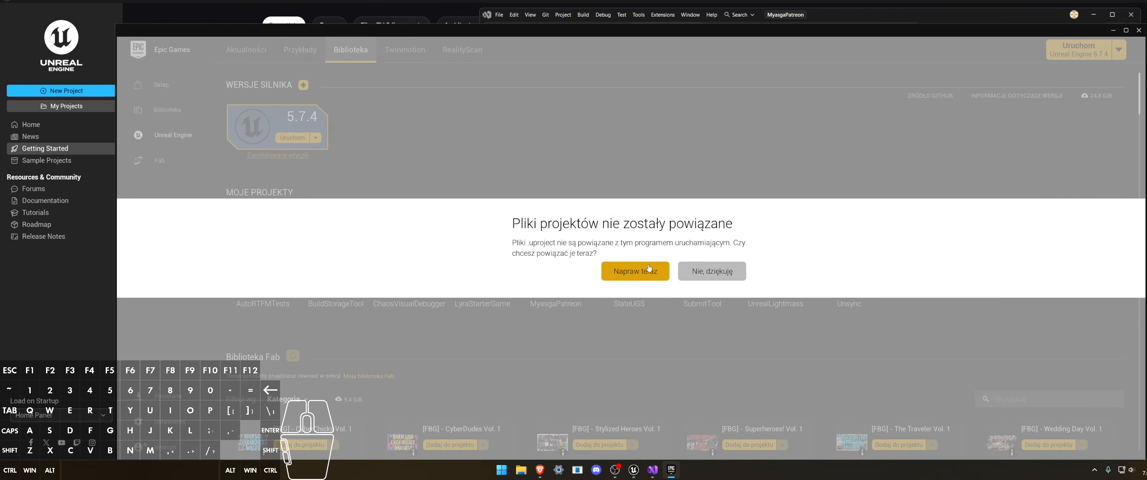
{"action": "left_click", "coordinate": [649, 268]}
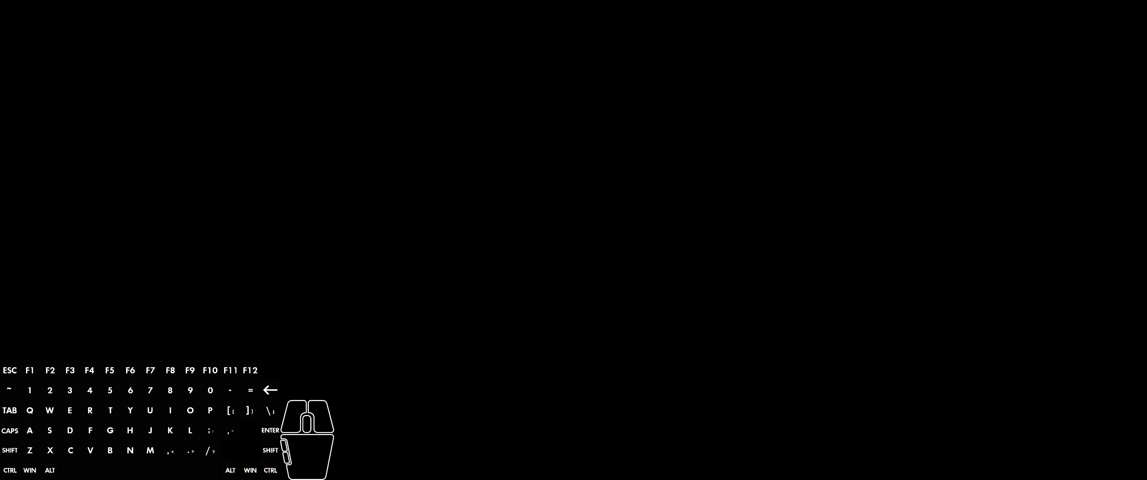
Step: Review the plugins installed for Unreal Engine 5.7.4 and close the list
{"action": "scroll", "coordinate": [634, 322], "scroll_direction": "down", "scroll_amount": 2}
{"action": "scroll", "coordinate": [635, 321], "scroll_direction": "up", "scroll_amount": 3}
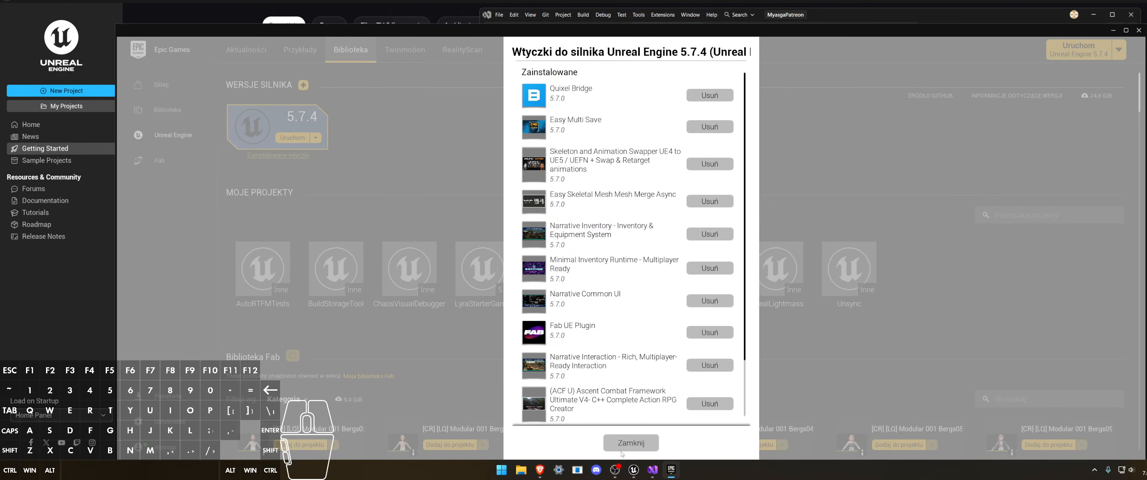
{"action": "left_click", "coordinate": [629, 443]}
Step: Review the optional components and target platforms in the Unreal Engine 5.7.4 installation options, and close the launcher
{"action": "left_click", "coordinate": [313, 138]}
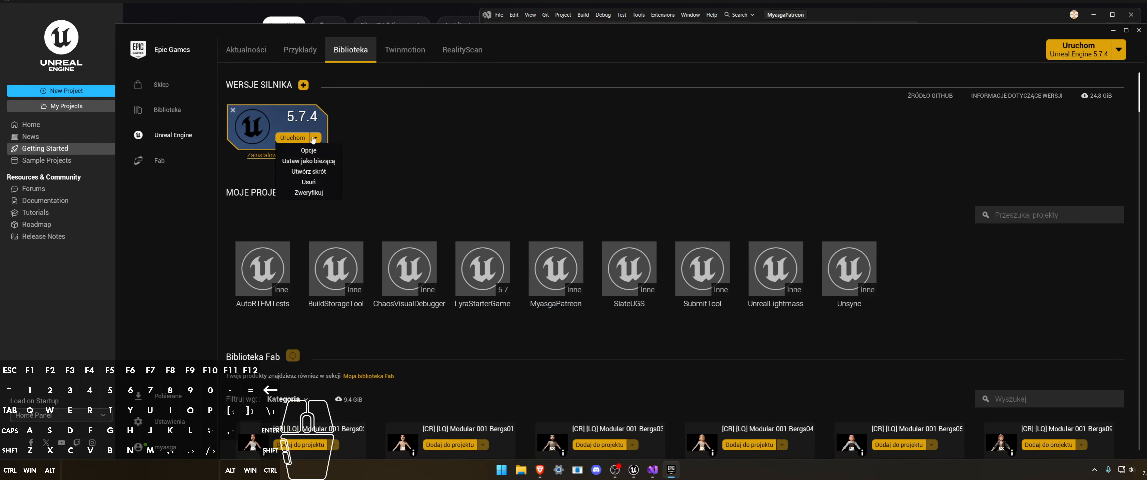
{"action": "left_click", "coordinate": [294, 151]}
{"action": "scroll", "coordinate": [676, 233], "scroll_direction": "down", "scroll_amount": 5}
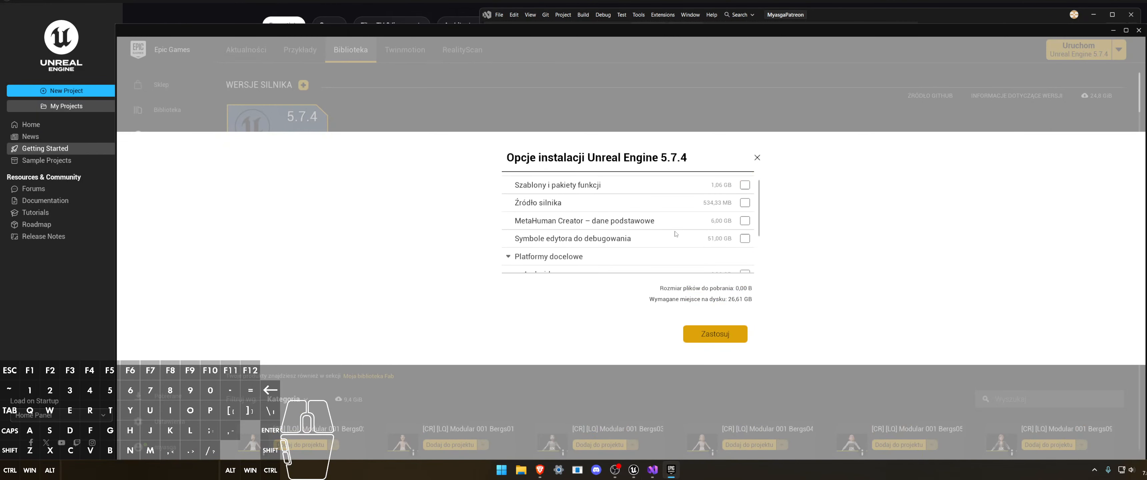
{"action": "scroll", "coordinate": [661, 252], "scroll_direction": "down", "scroll_amount": 1}
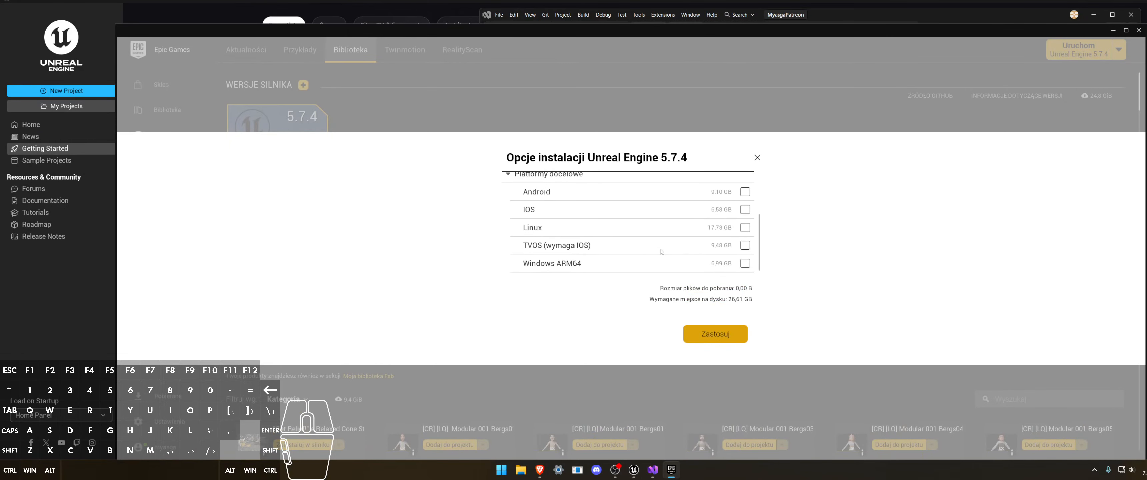
{"action": "scroll", "coordinate": [534, 257], "scroll_direction": "up", "scroll_amount": 5}
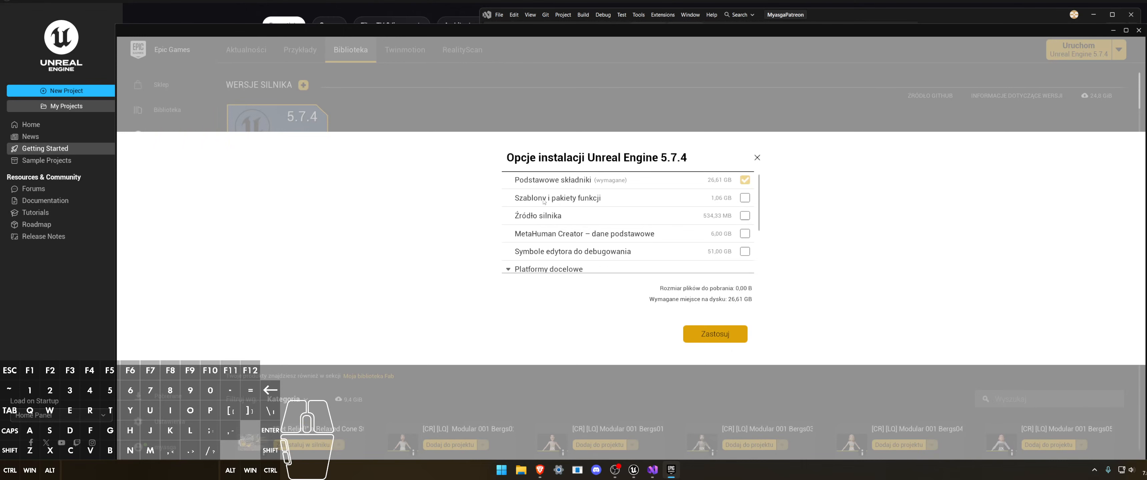
{"action": "left_click", "coordinate": [757, 158]}
{"action": "left_click", "coordinate": [1139, 30]}
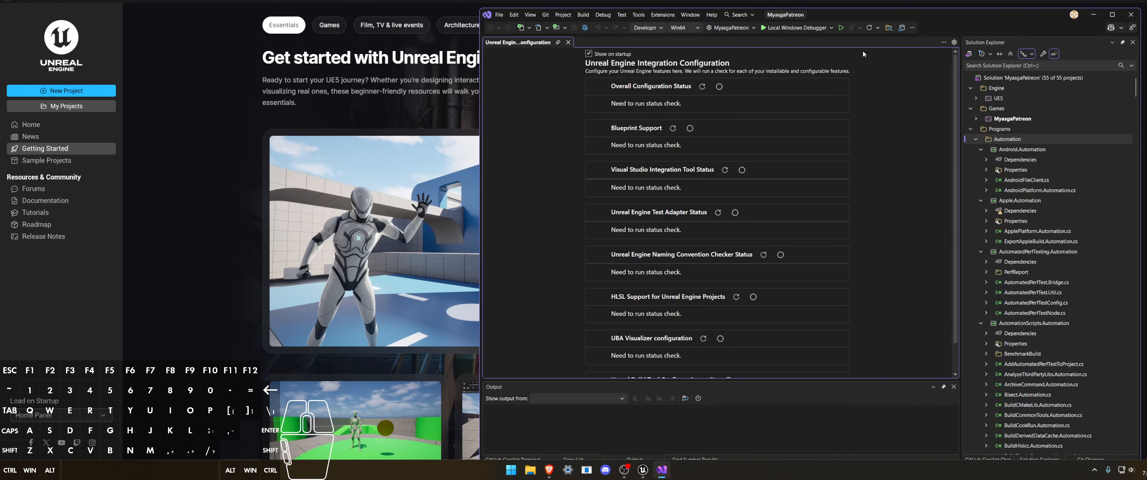
Step: Examine the build configurations and startup project settings of the MyasgaPatreon solution in Visual Studio
{"action": "left_click", "coordinate": [1008, 119]}
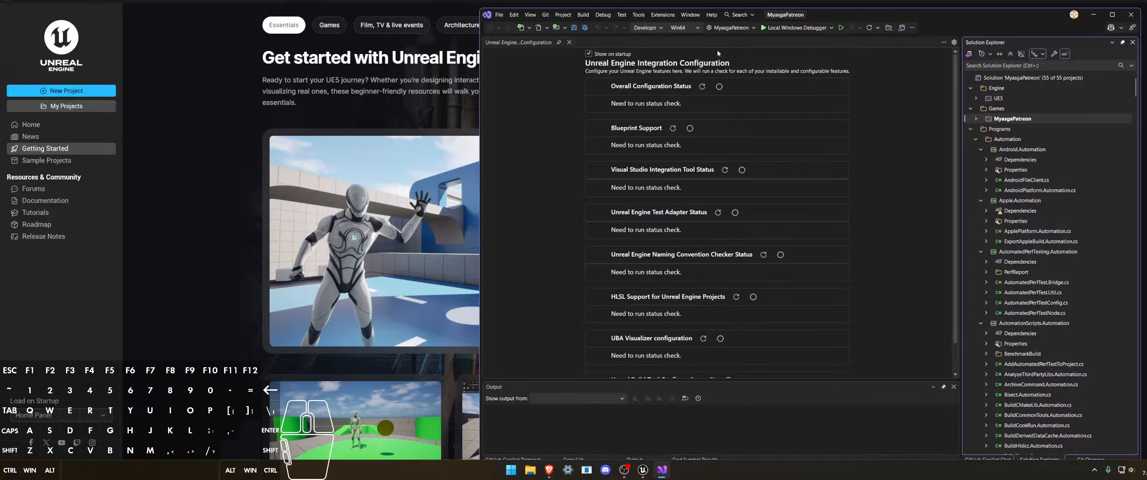
{"action": "left_click", "coordinate": [657, 28]}
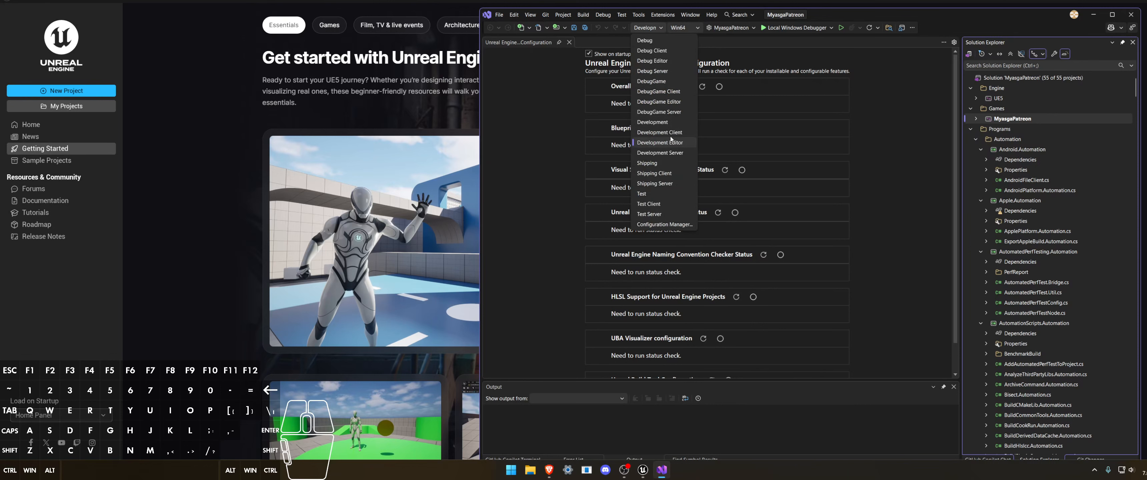
{"action": "left_click", "coordinate": [750, 39]}
{"action": "left_click", "coordinate": [743, 28]}
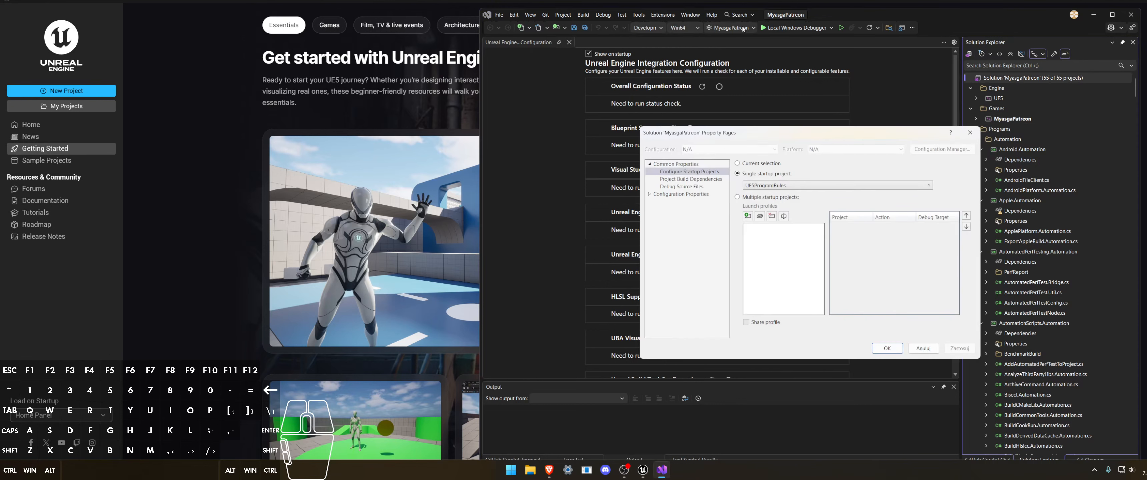
{"action": "left_click", "coordinate": [971, 134]}
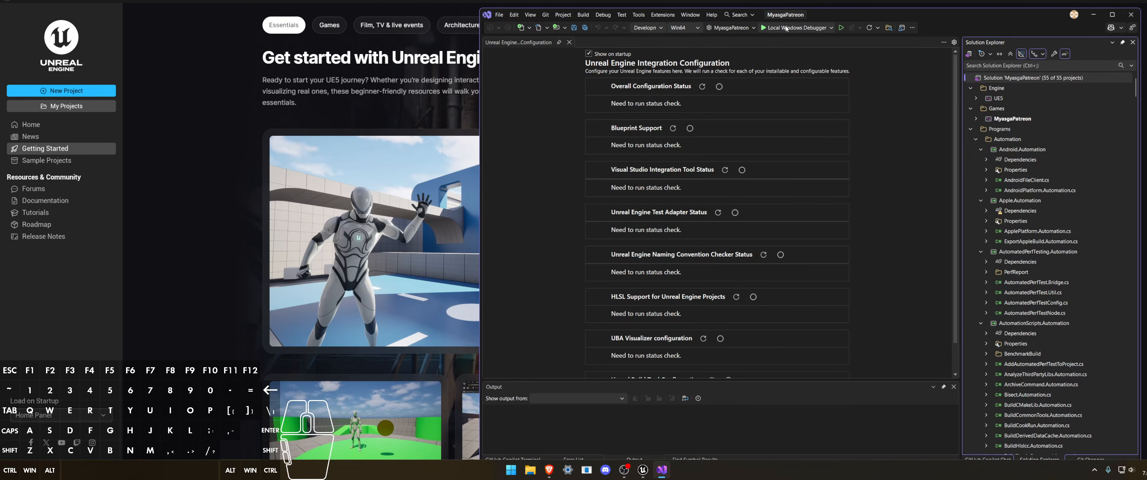
Step: Try to build and start MyasgaPatreon without debugging, and decline running the last successful build
{"action": "left_click", "coordinate": [842, 29]}
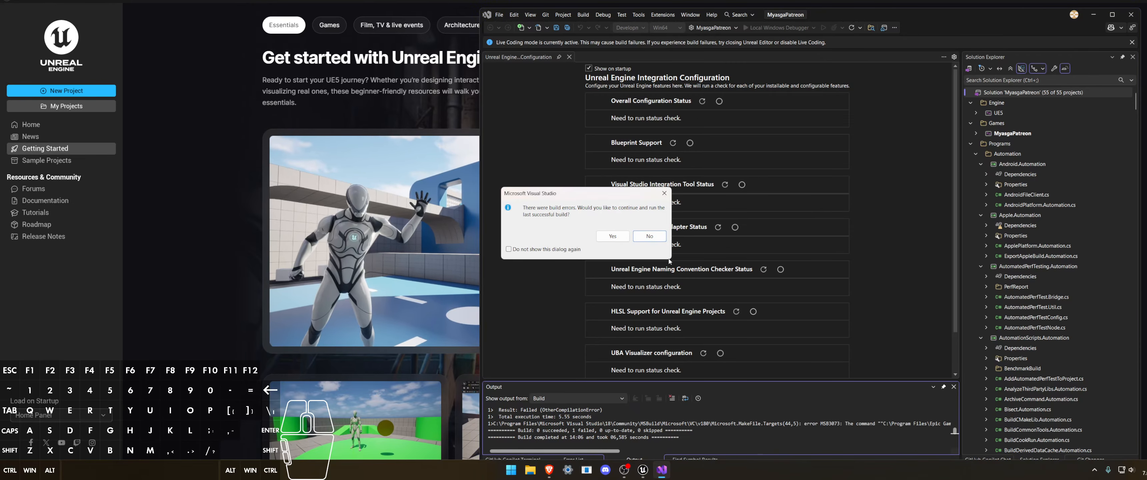
{"action": "left_click", "coordinate": [650, 237]}
Step: Close the running Unreal Editor and start the MyasgaPatreon project from Visual Studio without debugging
{"action": "left_click", "coordinate": [179, 199]}
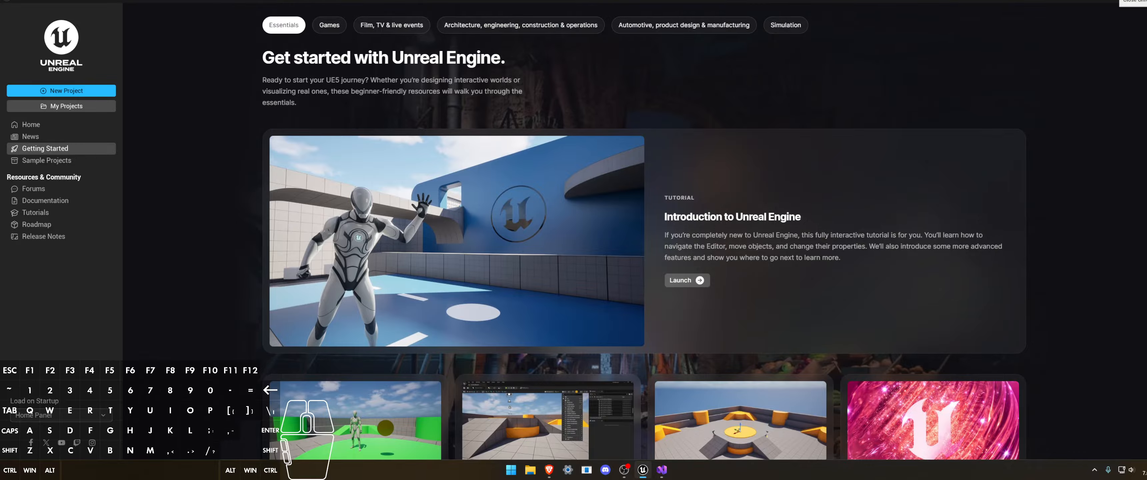
{"action": "left_click", "coordinate": [1136, 2]}
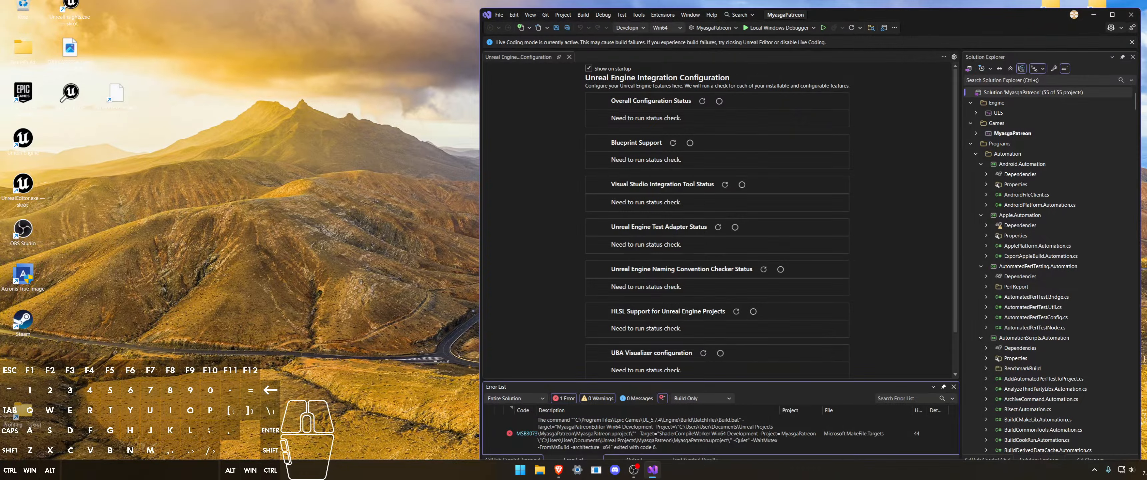
{"action": "left_click", "coordinate": [823, 28]}
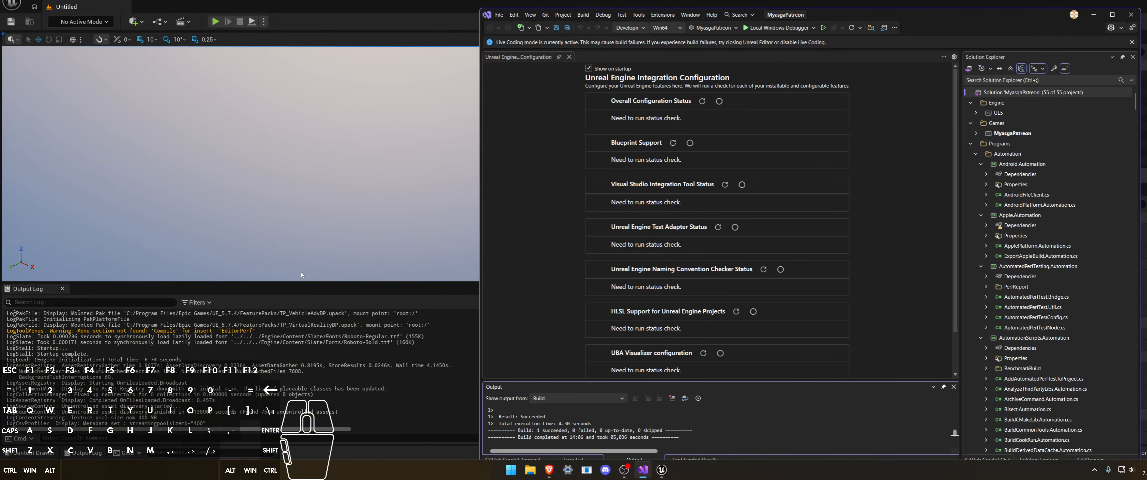
Step: Create a new level from the Empty Open World template in the Unreal Editor
{"action": "right_click", "coordinate": [309, 234]}
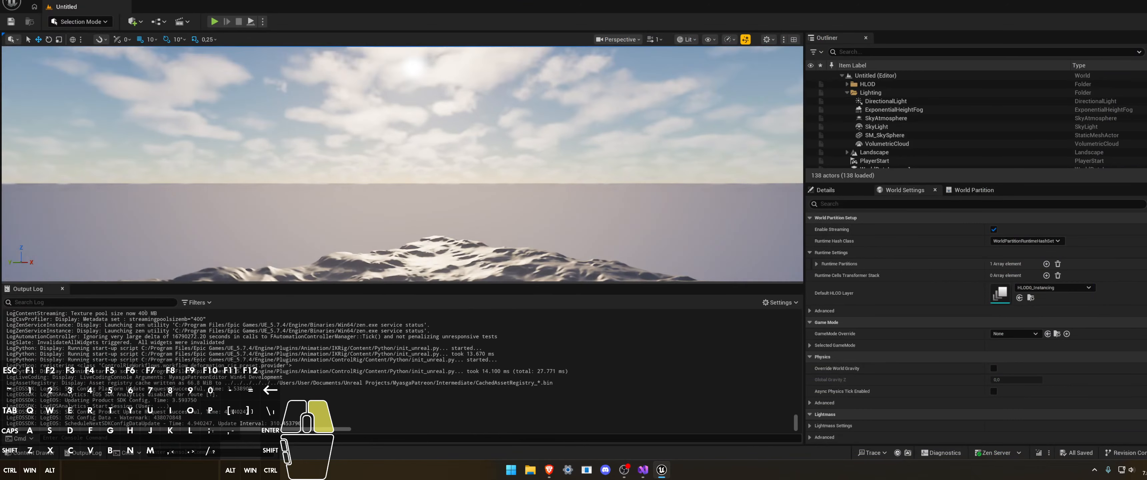
{"action": "left_click_drag", "start_coordinate": [243, 234], "coordinate": [266, 274]}
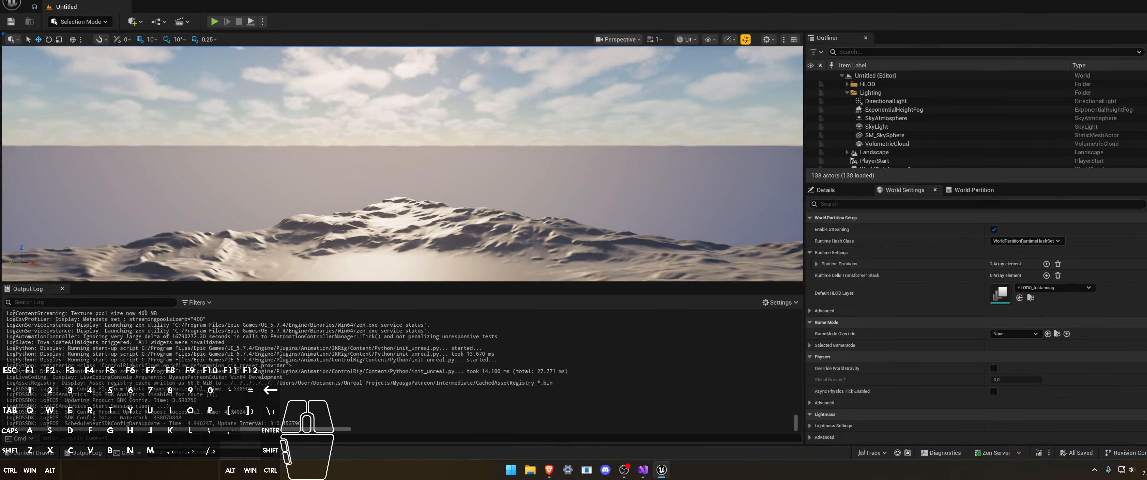
{"action": "left_click", "coordinate": [22, 3]}
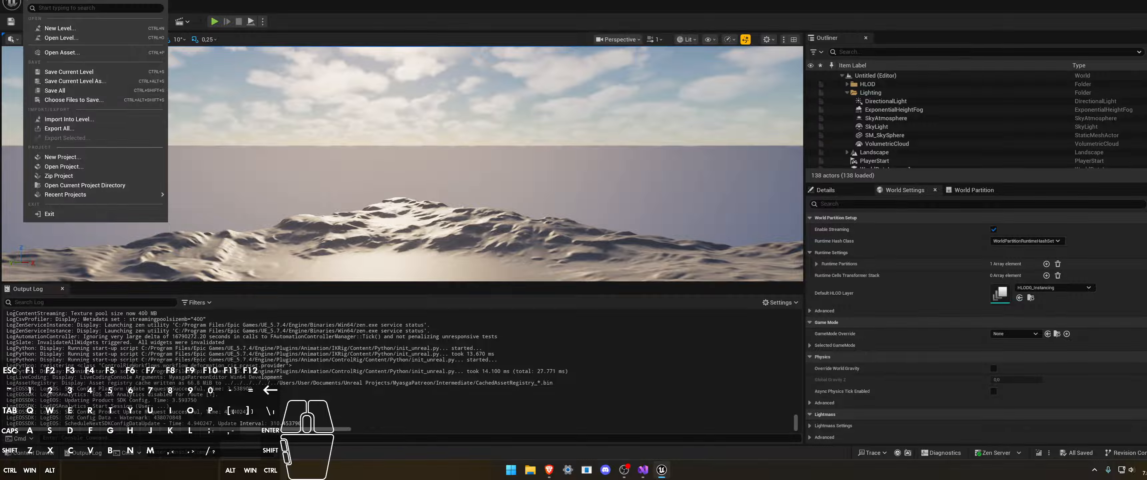
{"action": "left_click", "coordinate": [64, 28]}
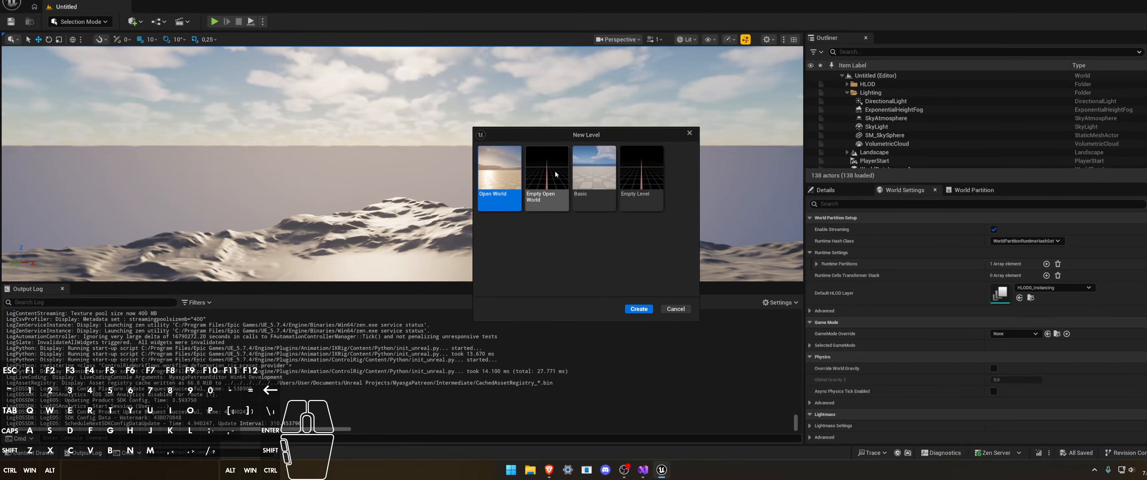
{"action": "left_click", "coordinate": [547, 181]}
{"action": "left_click", "coordinate": [639, 309]}
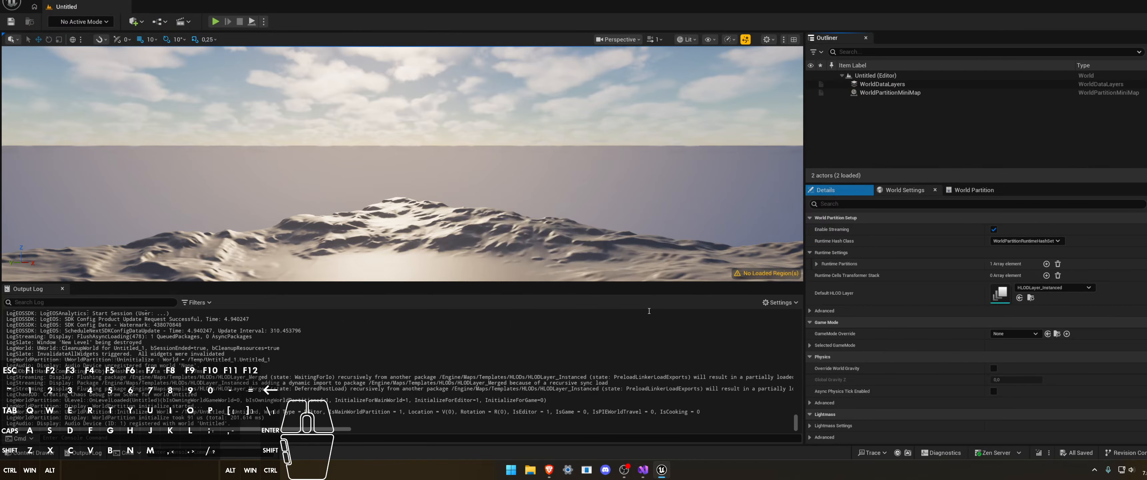
Step: Begin saving the current level under a new name and create a Maps folder inside Content
{"action": "left_click", "coordinate": [30, 9]}
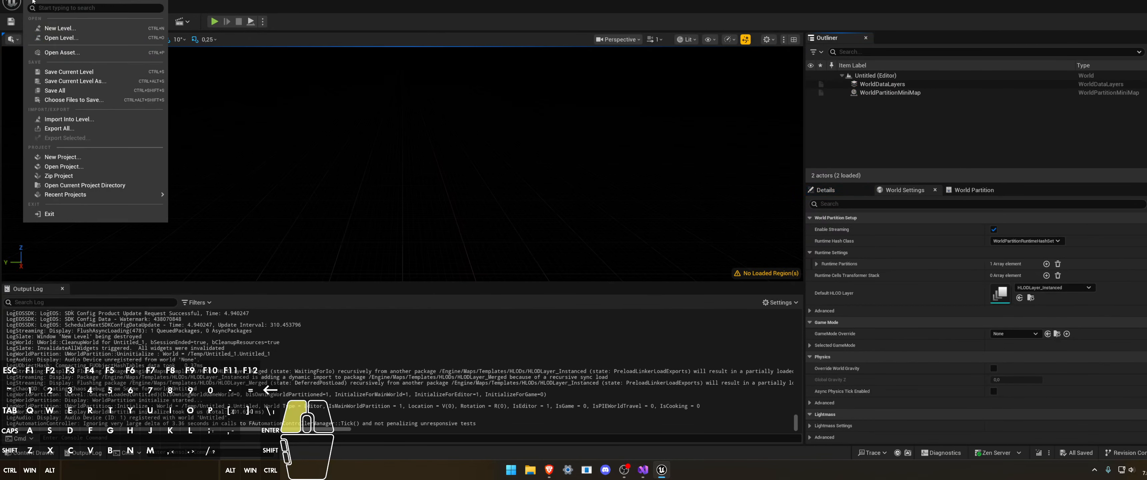
{"action": "left_click", "coordinate": [77, 83]}
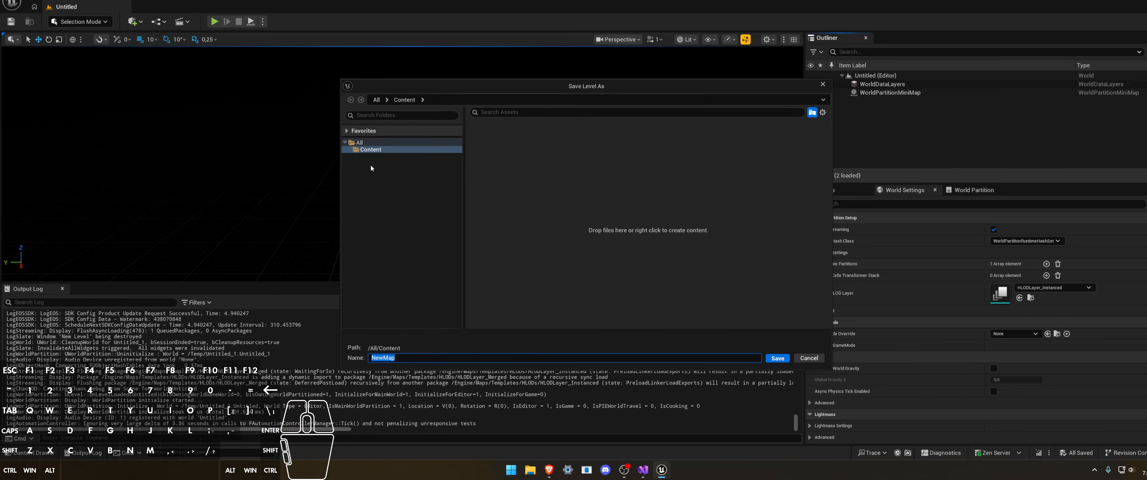
{"action": "right_click", "coordinate": [369, 155]}
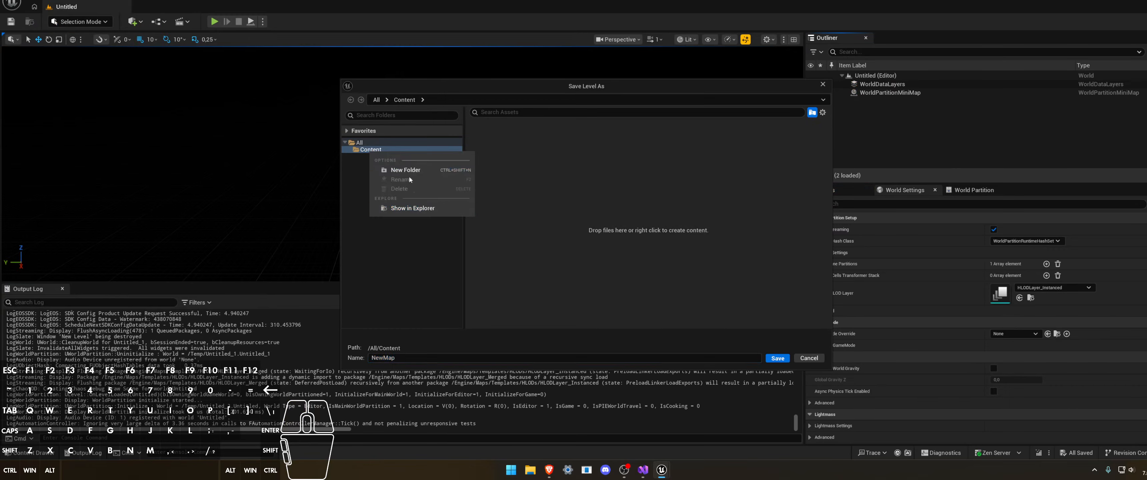
{"action": "left_click", "coordinate": [408, 172]}
{"action": "type", "text": "M"}
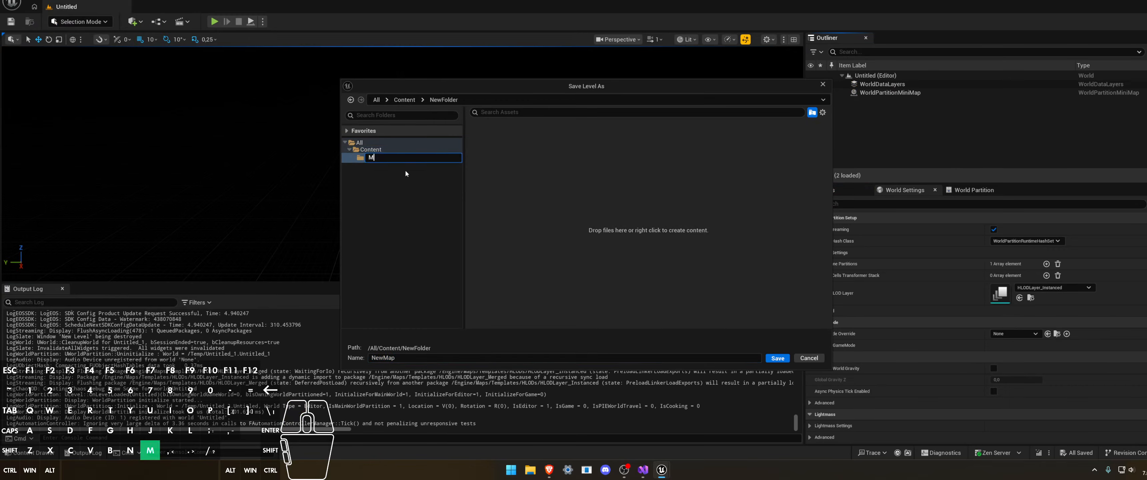
{"action": "type", "text": "aps"}
{"action": "key", "text": "Return"}
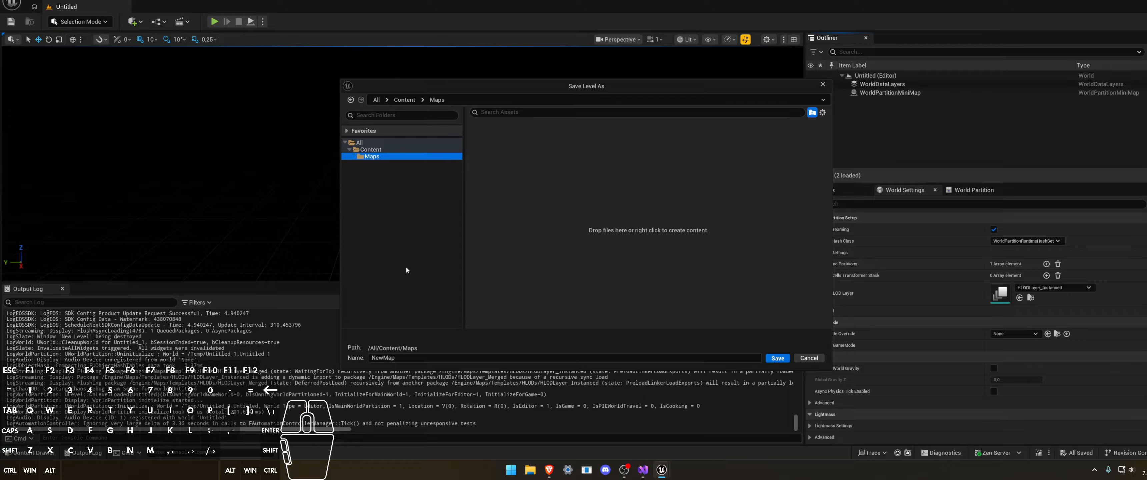
Step: Save the level as 1 in the Maps folder
{"action": "type", "text": "1"}
{"action": "left_click", "coordinate": [385, 196]}
{"action": "left_click", "coordinate": [777, 358]}
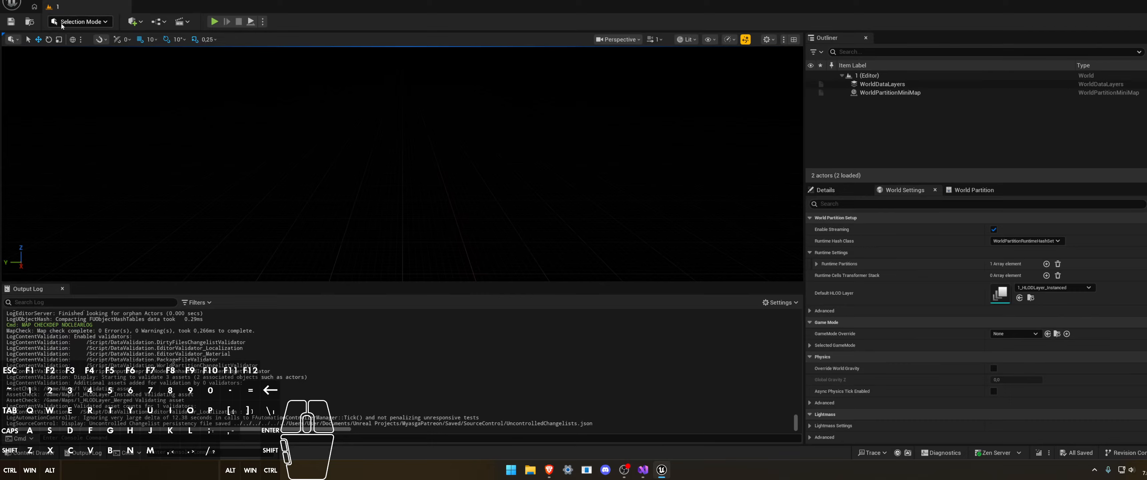
Step: Set both the Editor Startup Map and the Game Default Map to level 1 in the project's Maps & Modes settings
{"action": "left_click", "coordinate": [50, 0]}
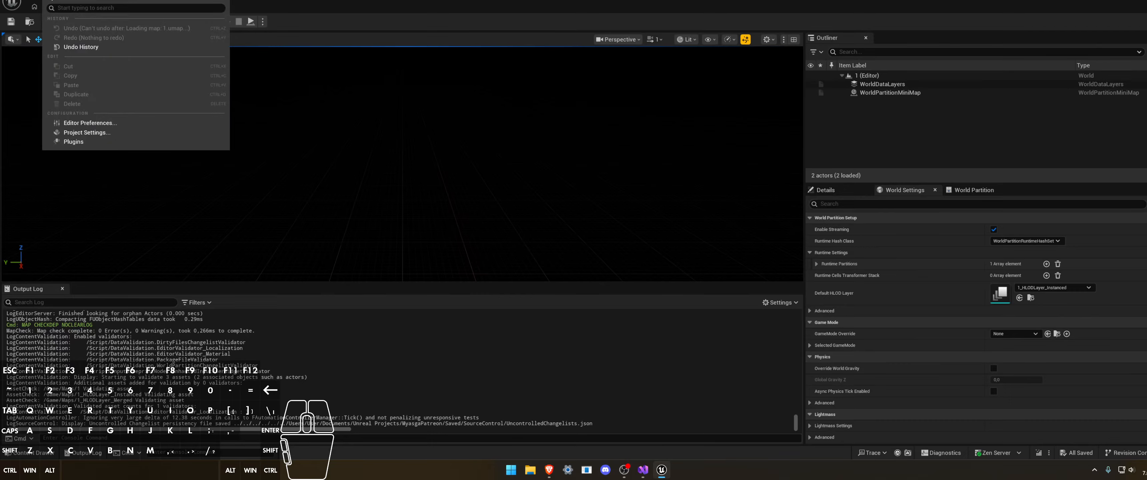
{"action": "left_click", "coordinate": [50, 0]}
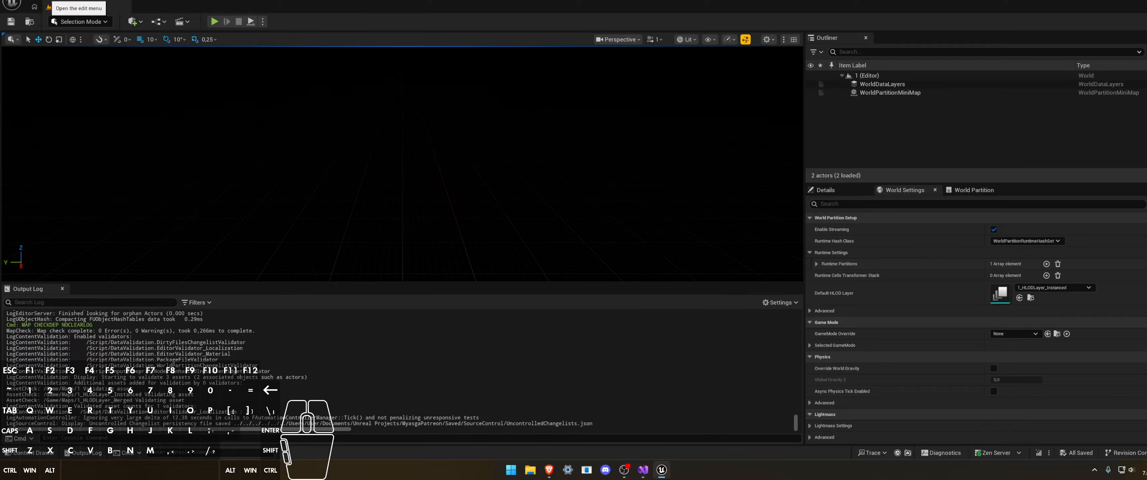
{"action": "left_click", "coordinate": [50, 1]}
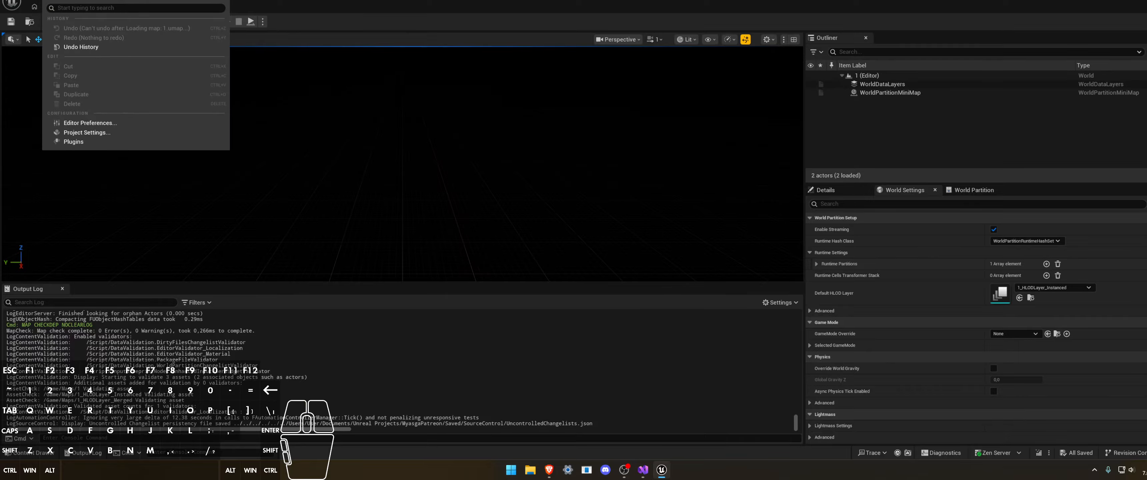
{"action": "left_click", "coordinate": [87, 132]}
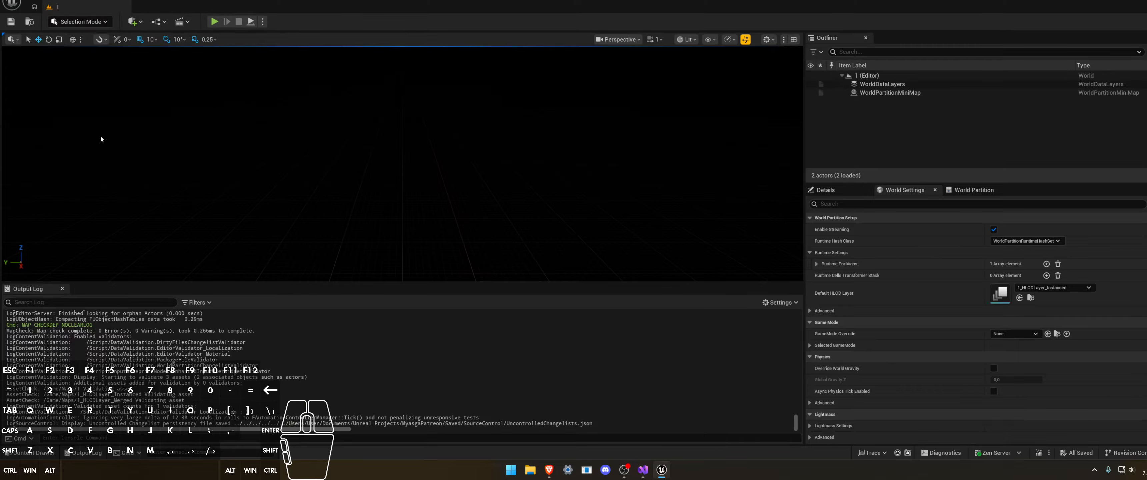
{"action": "left_click", "coordinate": [39, 90]}
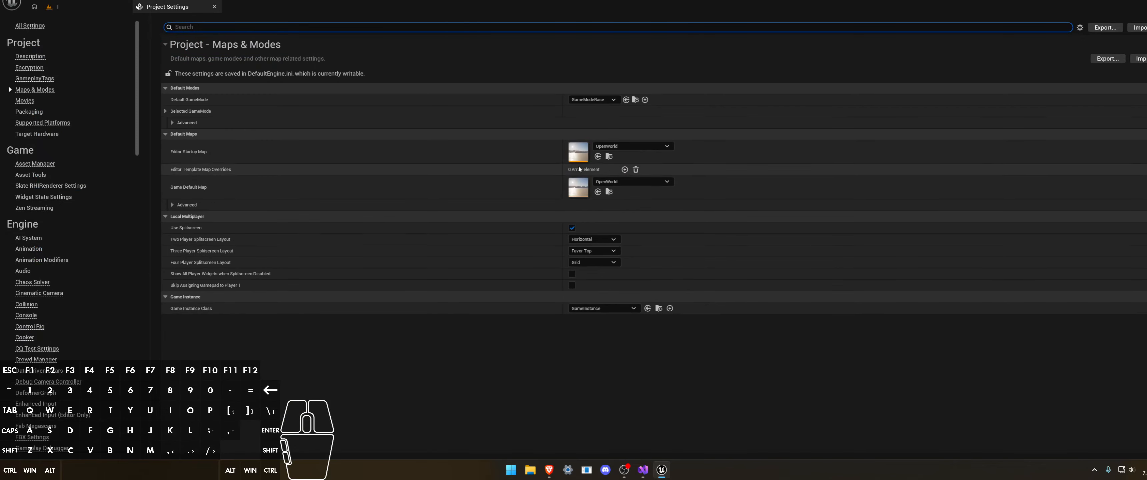
{"action": "left_click", "coordinate": [632, 146]}
{"action": "left_click", "coordinate": [629, 249]}
{"action": "left_click", "coordinate": [632, 181]}
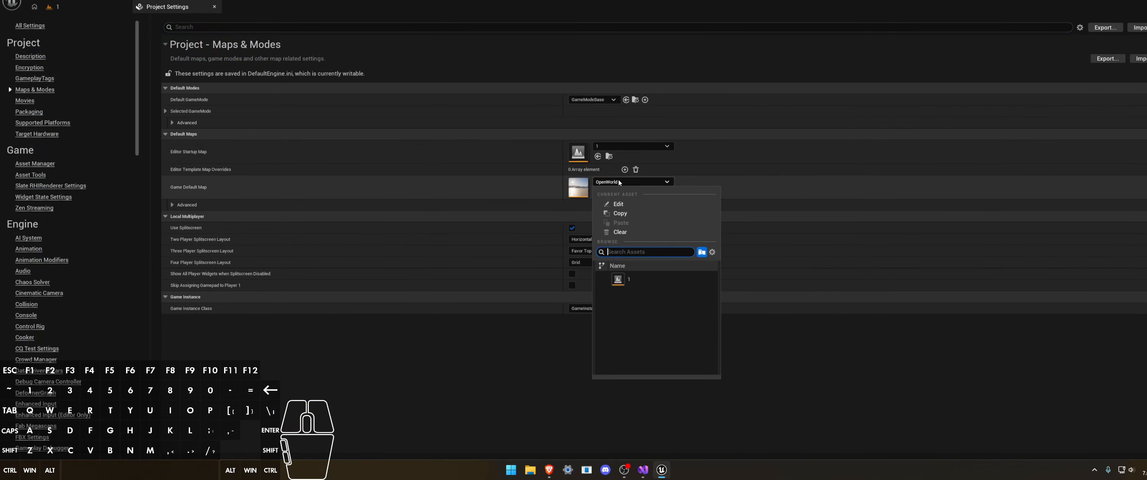
{"action": "left_click", "coordinate": [618, 280]}
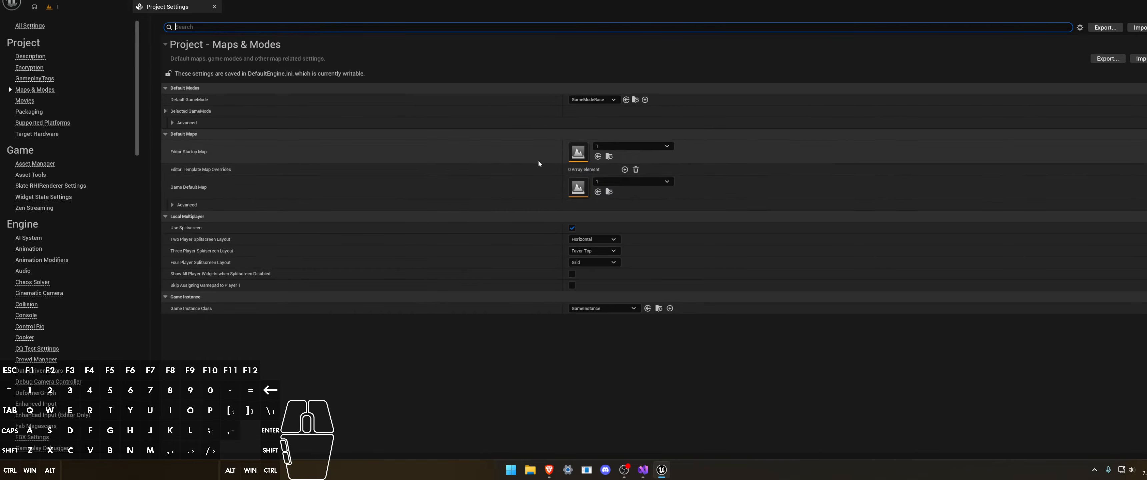
Step: Add Content/Maps/1.umap to the advanced packaging list of maps to include in a packaged build, and close the project settings
{"action": "left_click", "coordinate": [25, 112]}
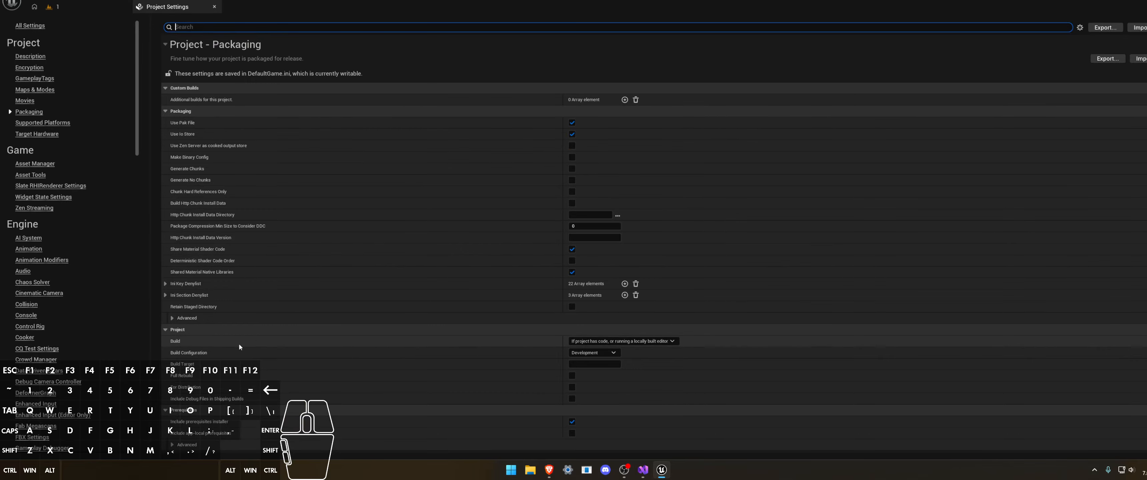
{"action": "left_click", "coordinate": [171, 317]}
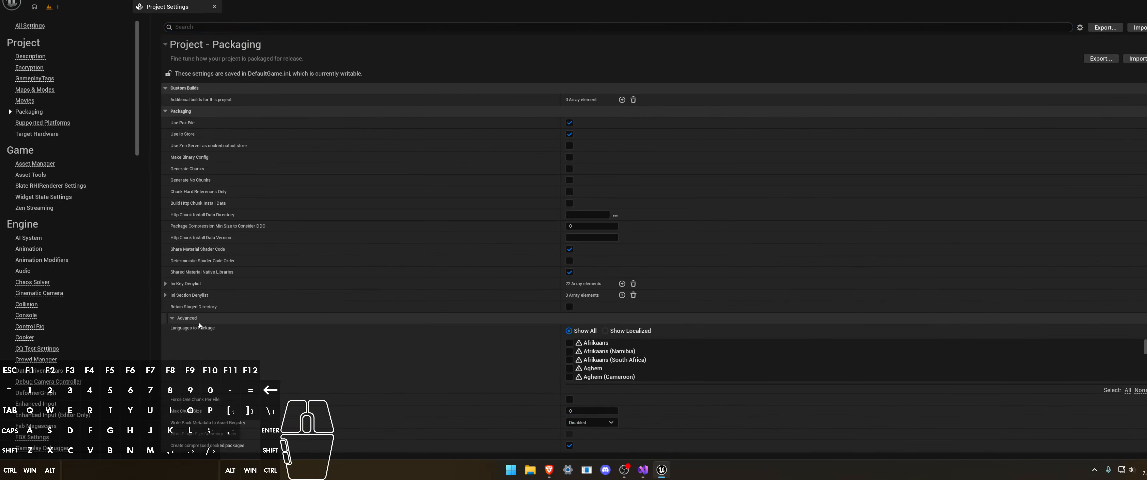
{"action": "scroll", "coordinate": [209, 337], "scroll_direction": "down", "scroll_amount": 4}
{"action": "scroll", "coordinate": [313, 327], "scroll_direction": "down", "scroll_amount": 10}
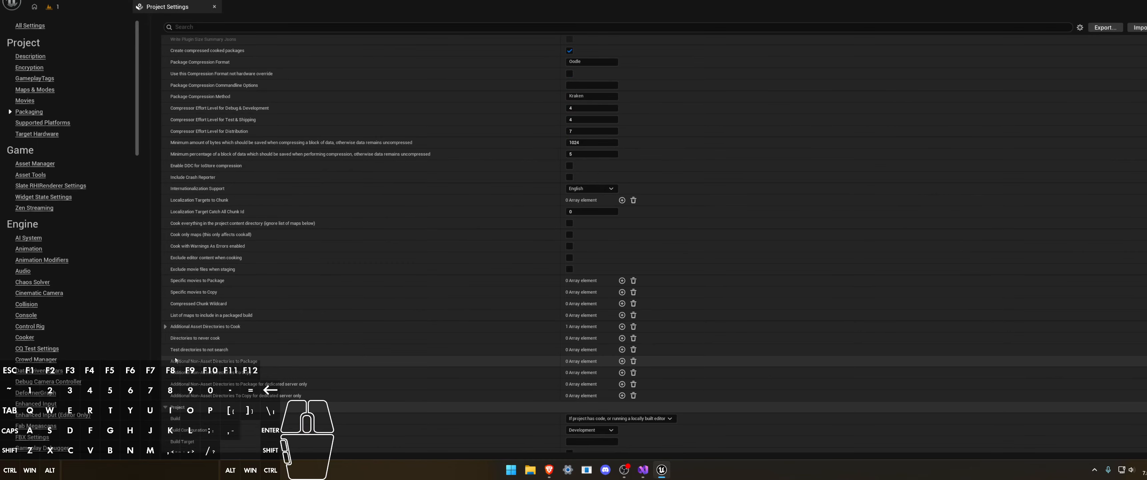
{"action": "left_click", "coordinate": [167, 327]}
{"action": "left_click", "coordinate": [167, 328]}
{"action": "scroll", "coordinate": [175, 350], "scroll_direction": "down", "scroll_amount": 2}
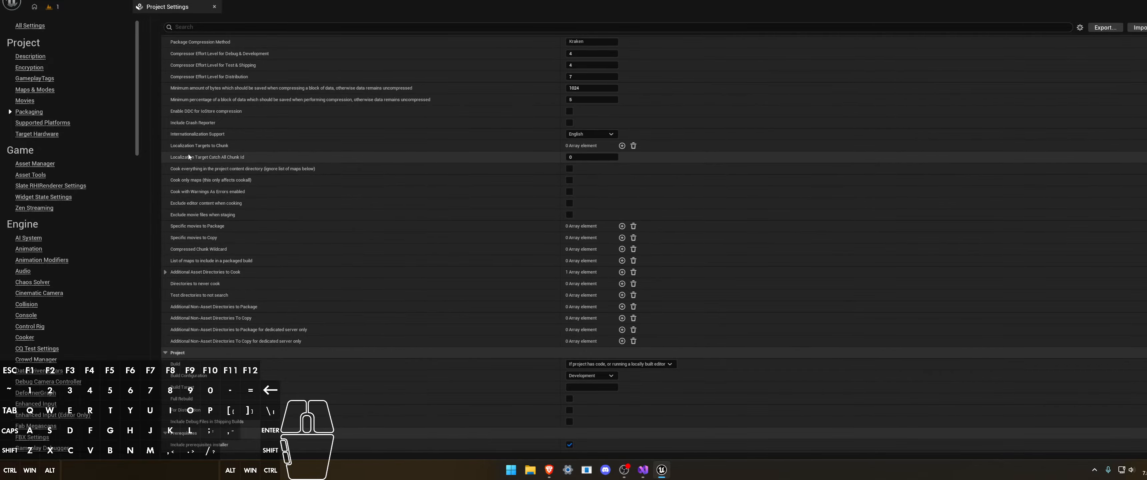
{"action": "scroll", "coordinate": [188, 156], "scroll_direction": "up", "scroll_amount": 1}
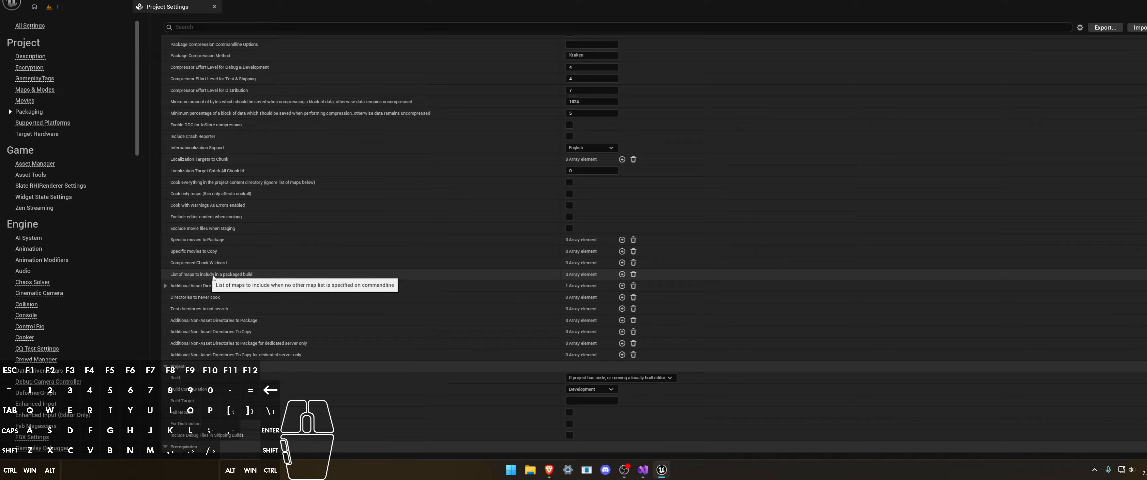
{"action": "left_click", "coordinate": [622, 274]}
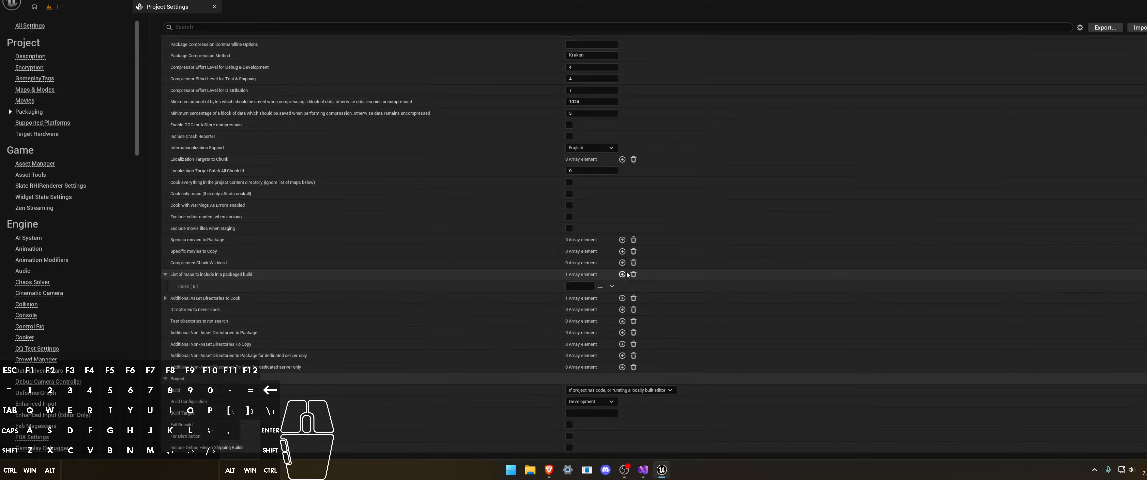
{"action": "left_click", "coordinate": [600, 287]}
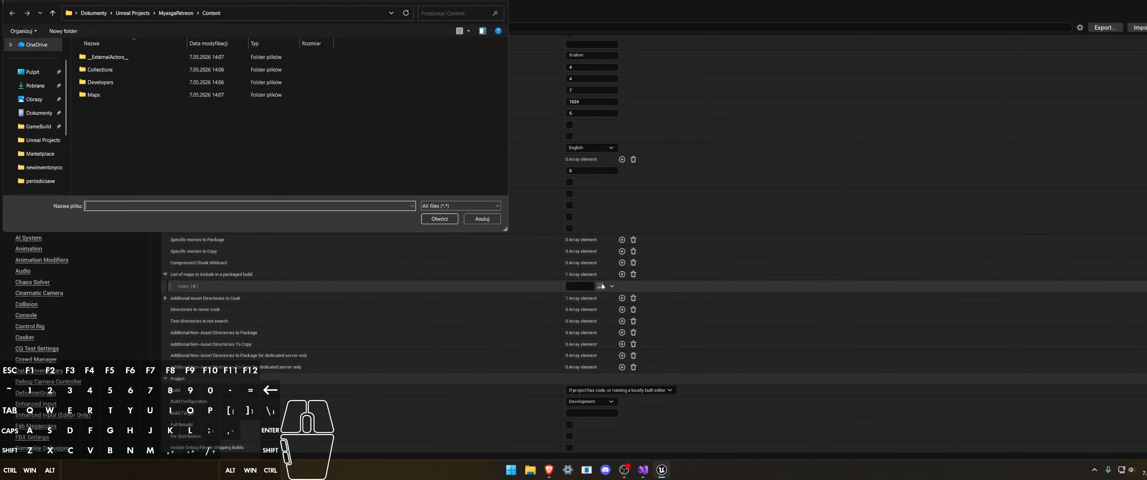
{"action": "double_click", "coordinate": [93, 94]}
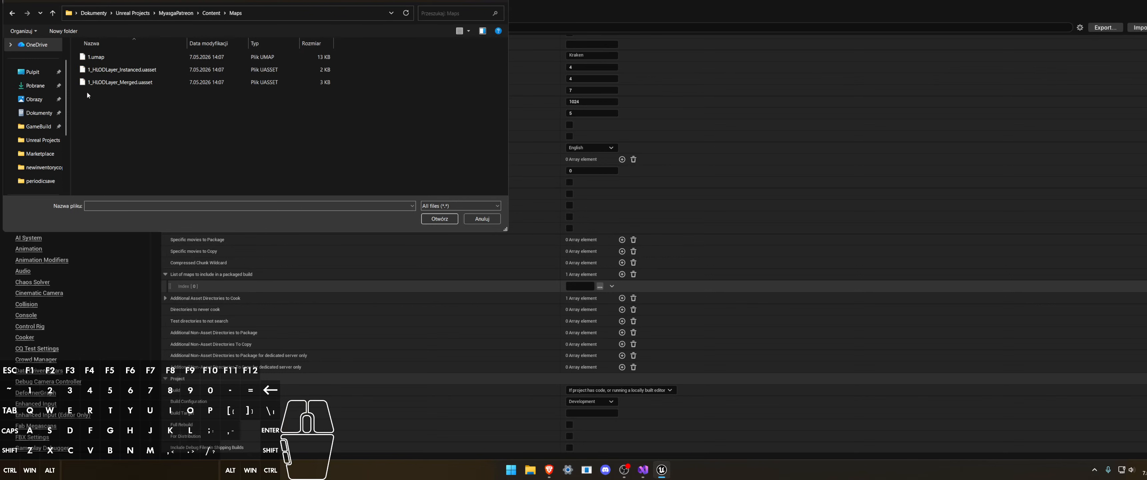
{"action": "left_click", "coordinate": [115, 56]}
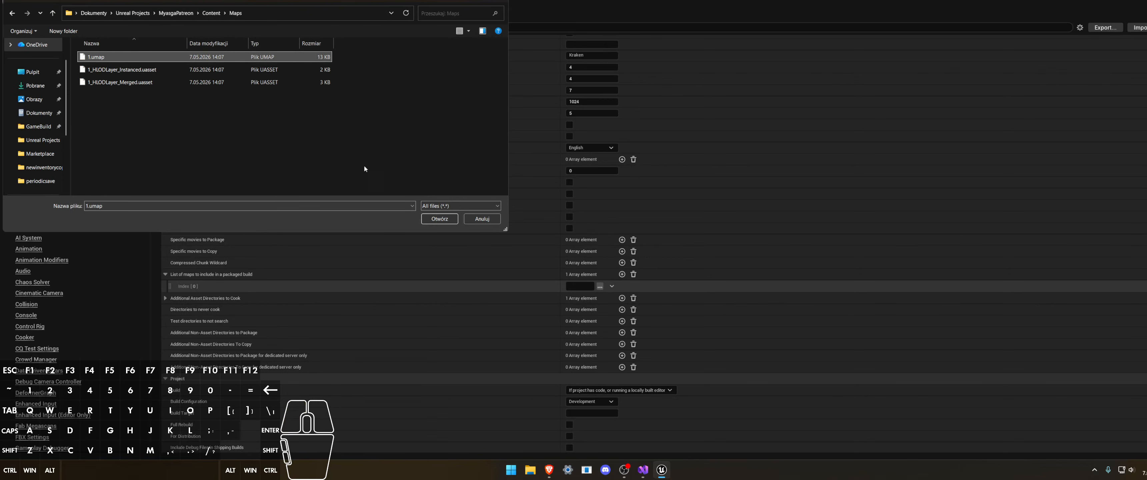
{"action": "left_click", "coordinate": [423, 219]}
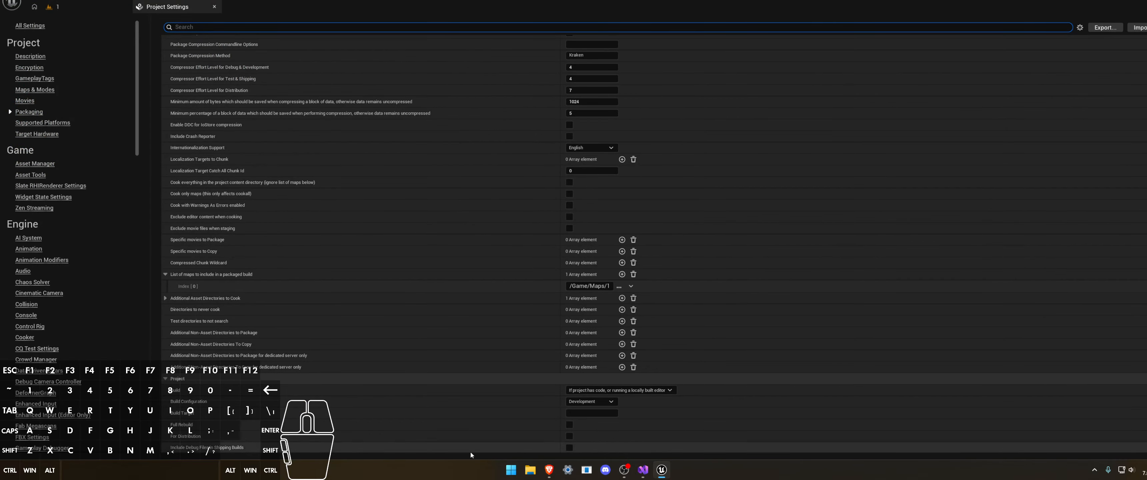
{"action": "left_click", "coordinate": [214, 6]}
{"action": "left_click", "coordinate": [163, 0]}
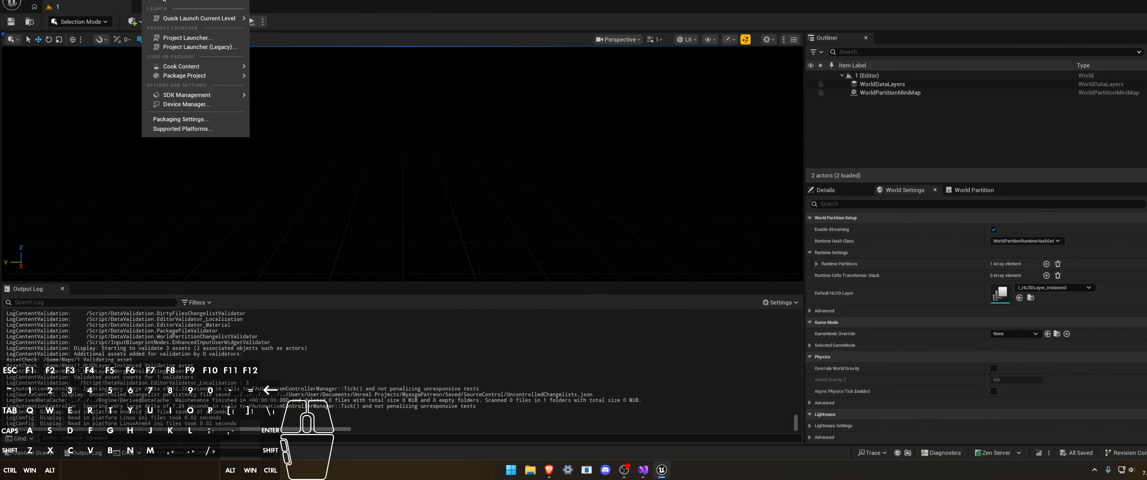
{"action": "mouse_move", "coordinate": [201, 76]}
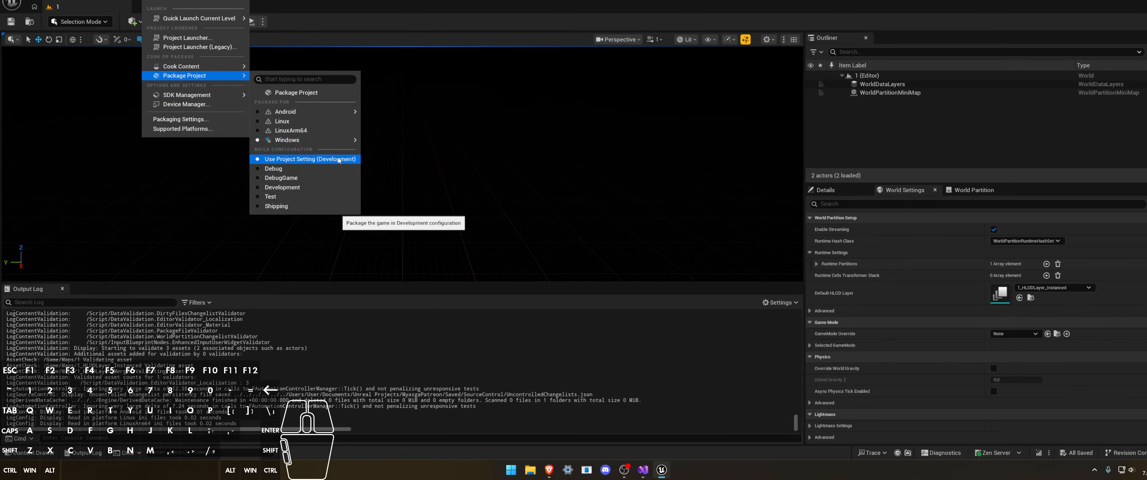
{"action": "mouse_move", "coordinate": [330, 141]}
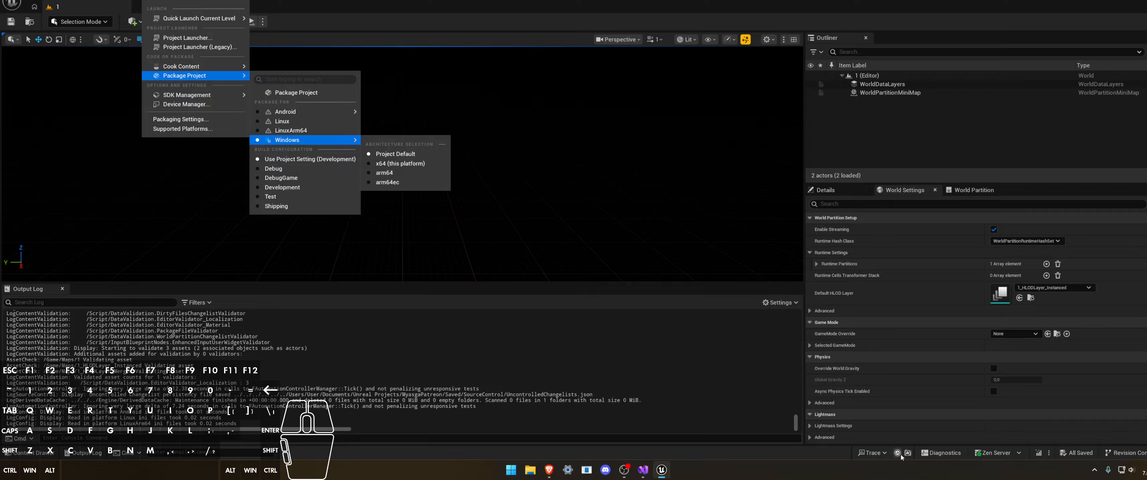
{"action": "left_click", "coordinate": [884, 453]}
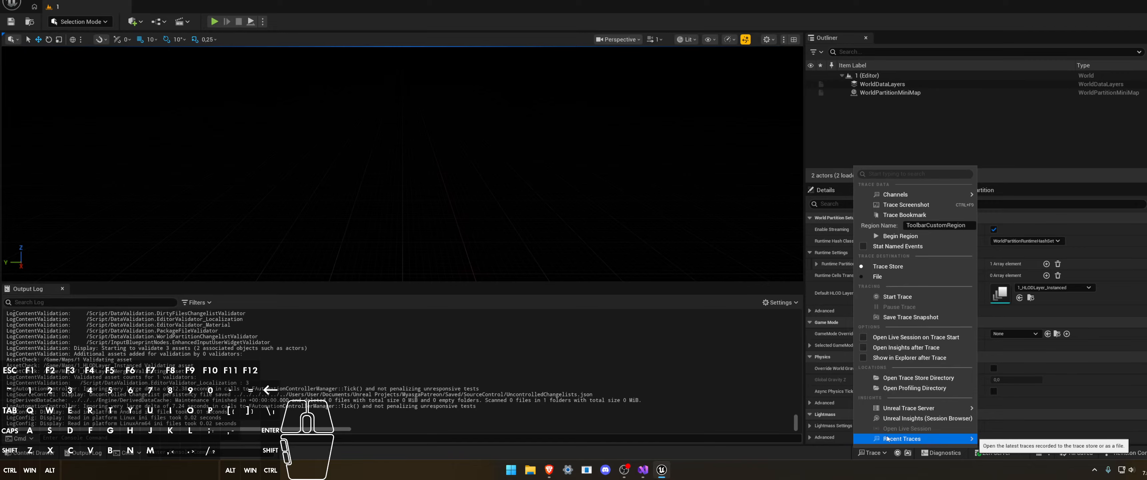
{"action": "left_click", "coordinate": [814, 448]}
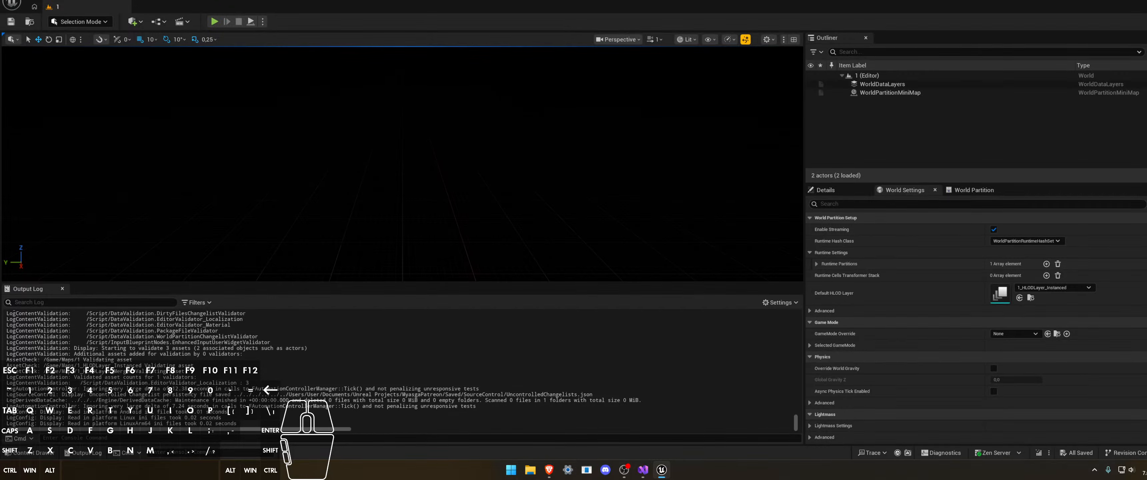
Step: Start packaging the project for Windows with the build configuration from the project settings
{"action": "left_click", "coordinate": [251, 22]}
{"action": "mouse_move", "coordinate": [201, 76]}
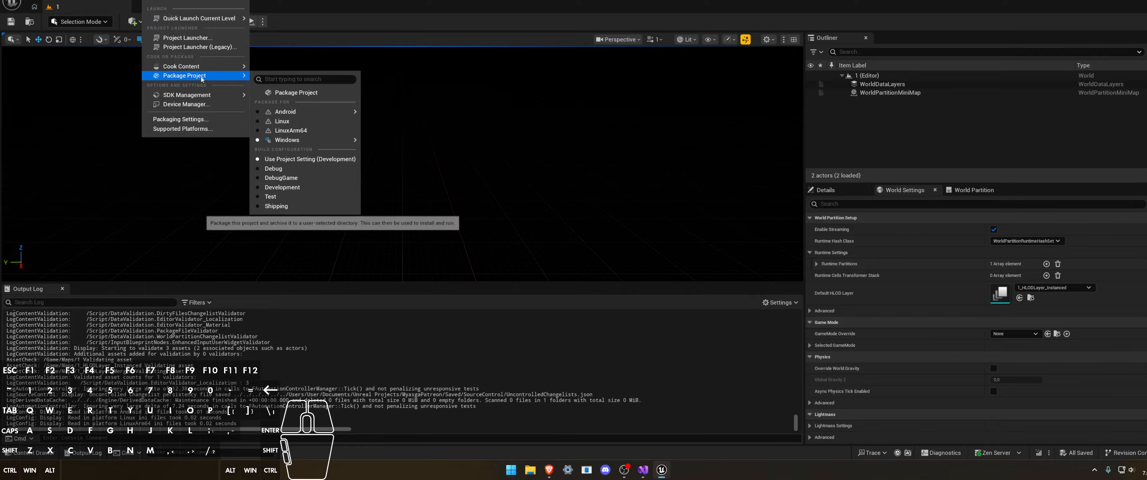
{"action": "mouse_move", "coordinate": [284, 141]}
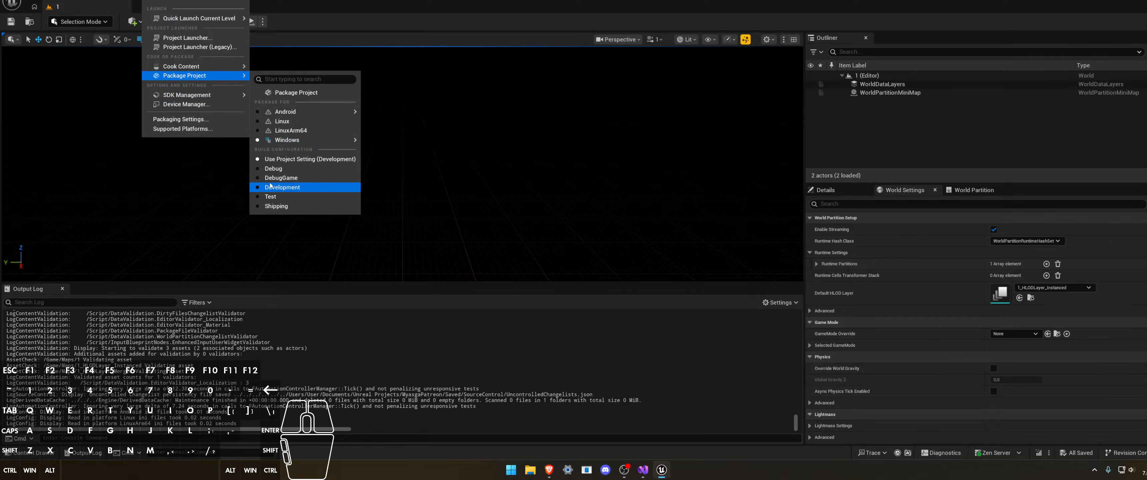
{"action": "left_click", "coordinate": [296, 93]}
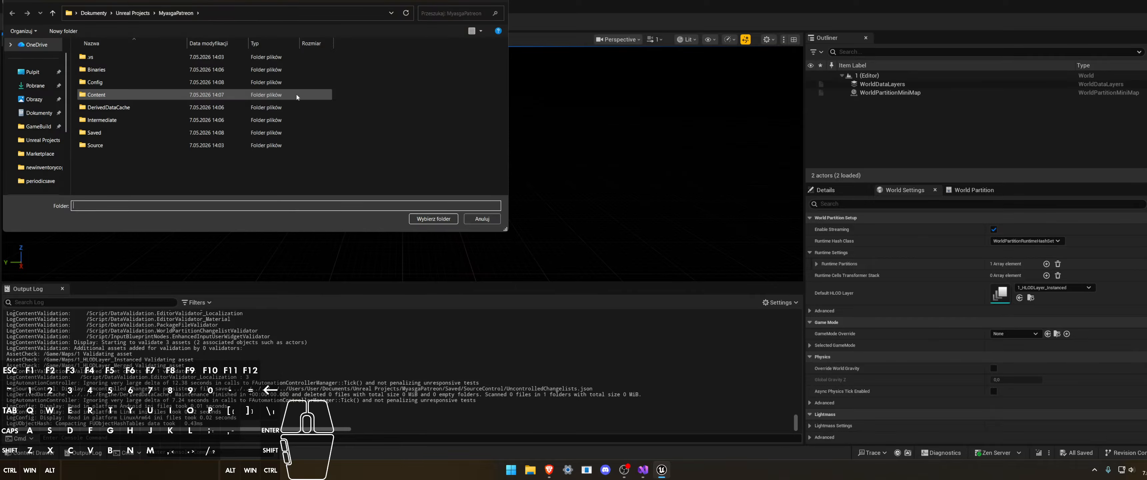
Step: Create a folder named Myasga inside the desktop's GameBuild folder and use it as the package destination
{"action": "left_click", "coordinate": [49, 74]}
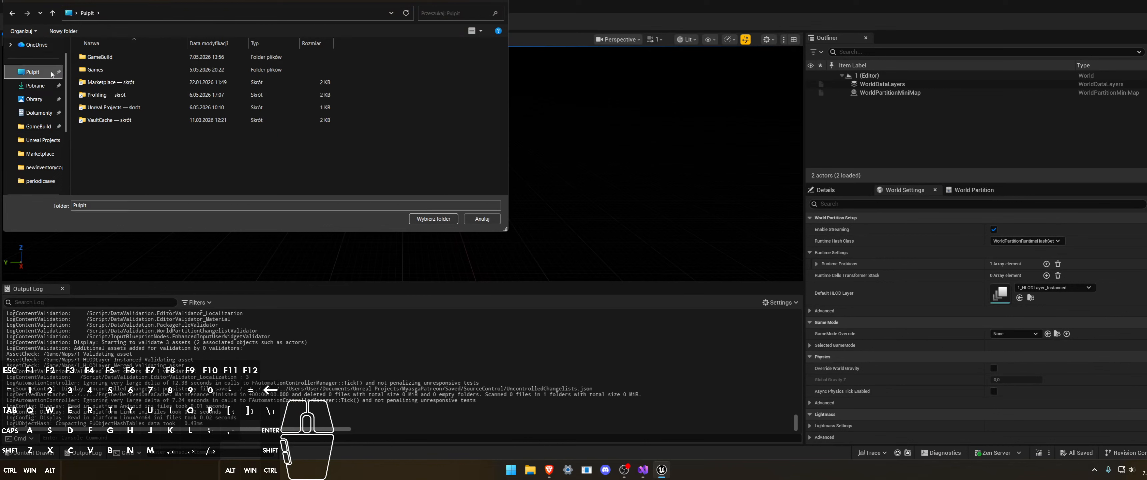
{"action": "double_click", "coordinate": [102, 60]}
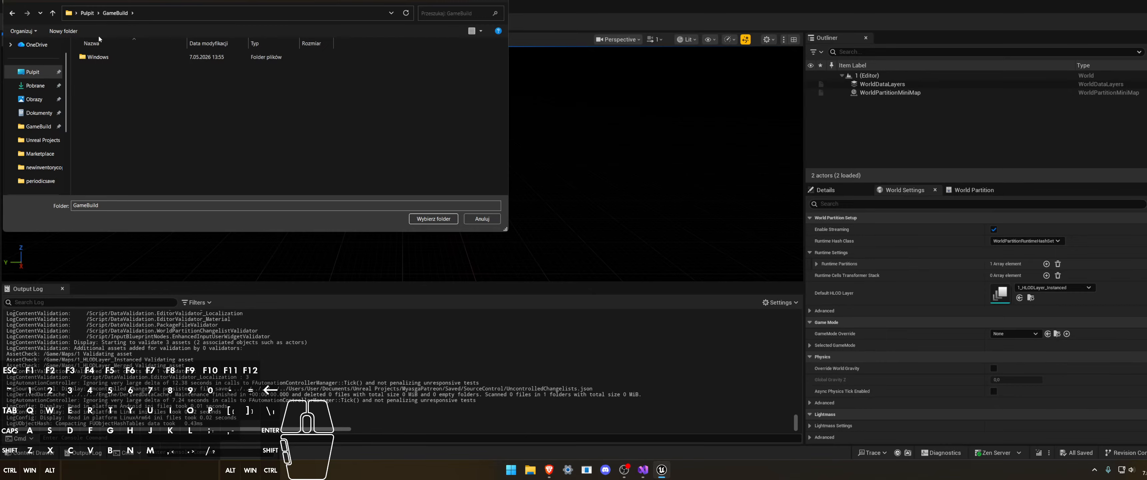
{"action": "right_click", "coordinate": [109, 85]}
{"action": "mouse_move", "coordinate": [161, 189]}
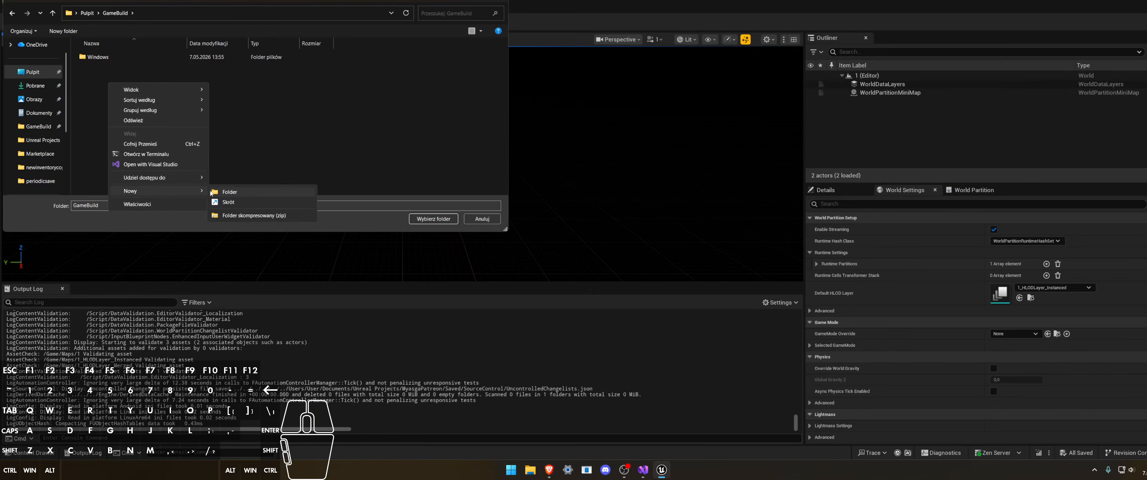
{"action": "left_click", "coordinate": [228, 192]}
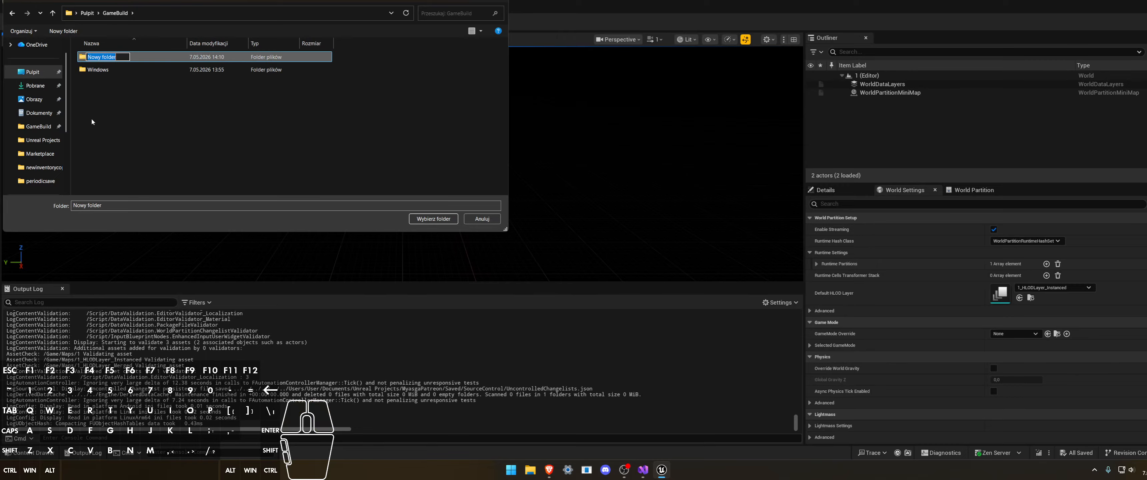
{"action": "type", "text": "M"}
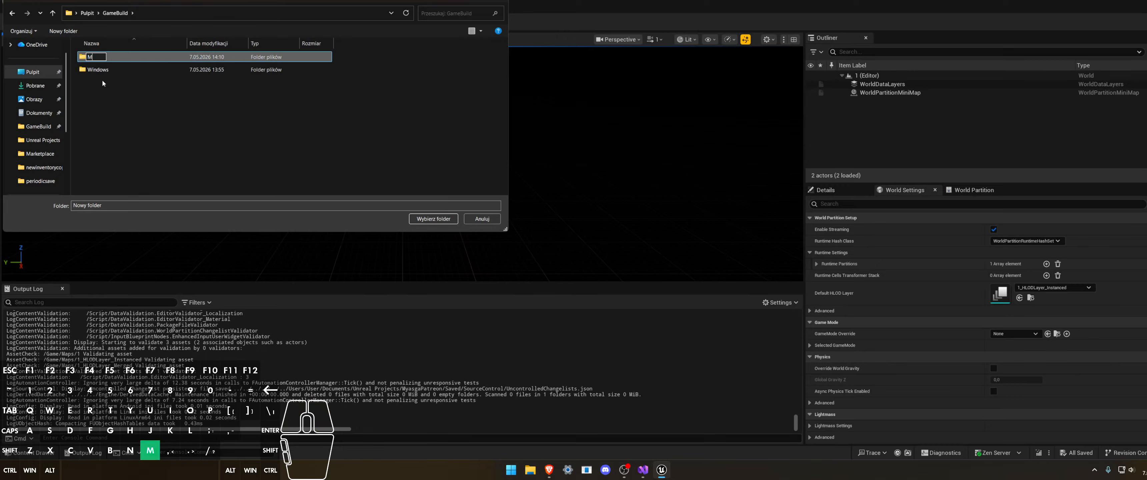
{"action": "type", "text": "yasga"}
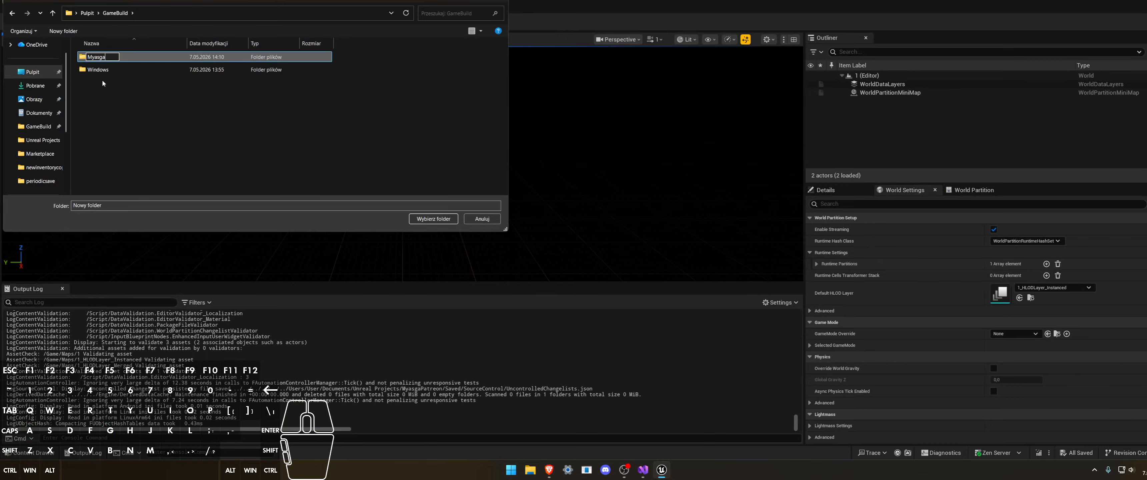
{"action": "left_click", "coordinate": [158, 89]}
{"action": "left_click", "coordinate": [427, 220]}
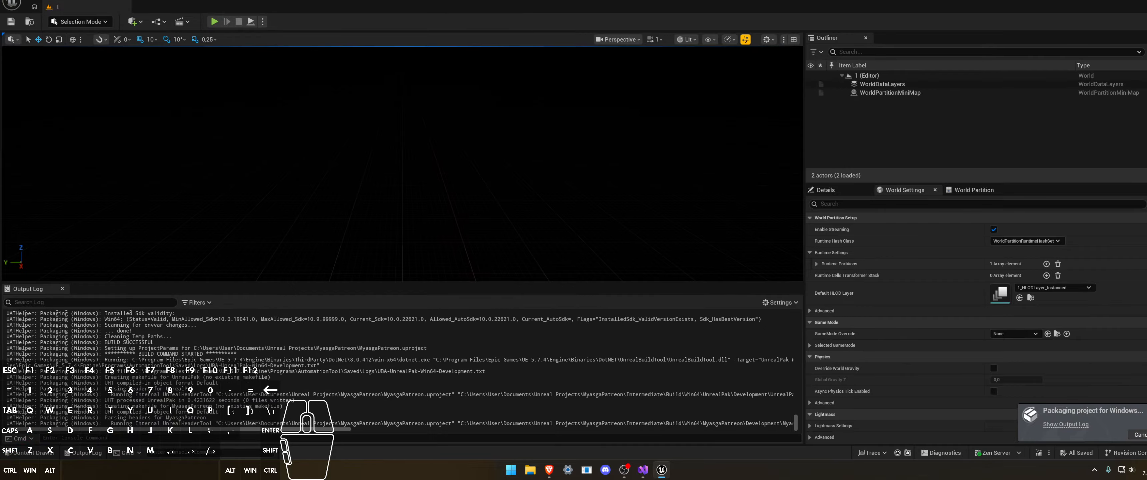
{"action": "scroll", "coordinate": [103, 404], "scroll_direction": "down", "scroll_amount": 1}
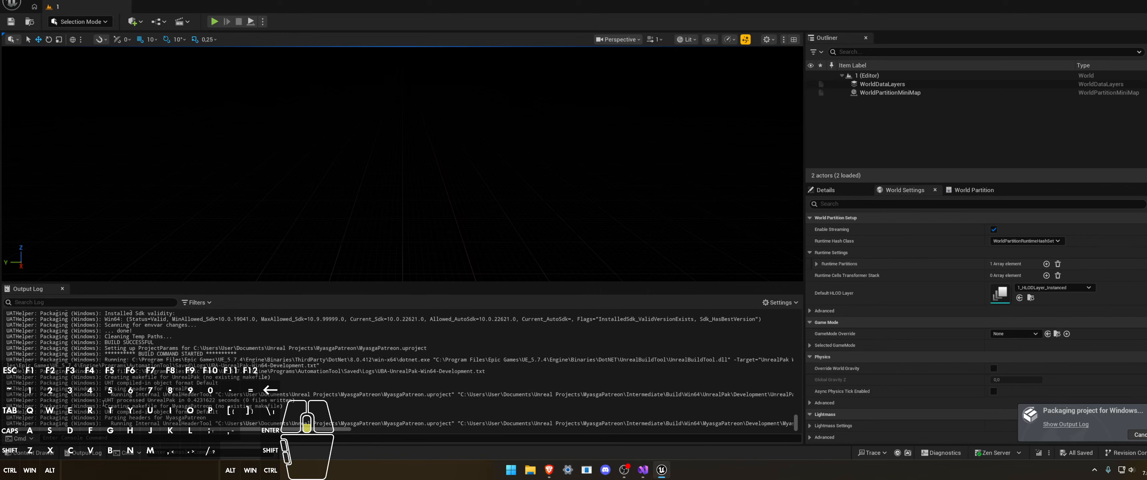